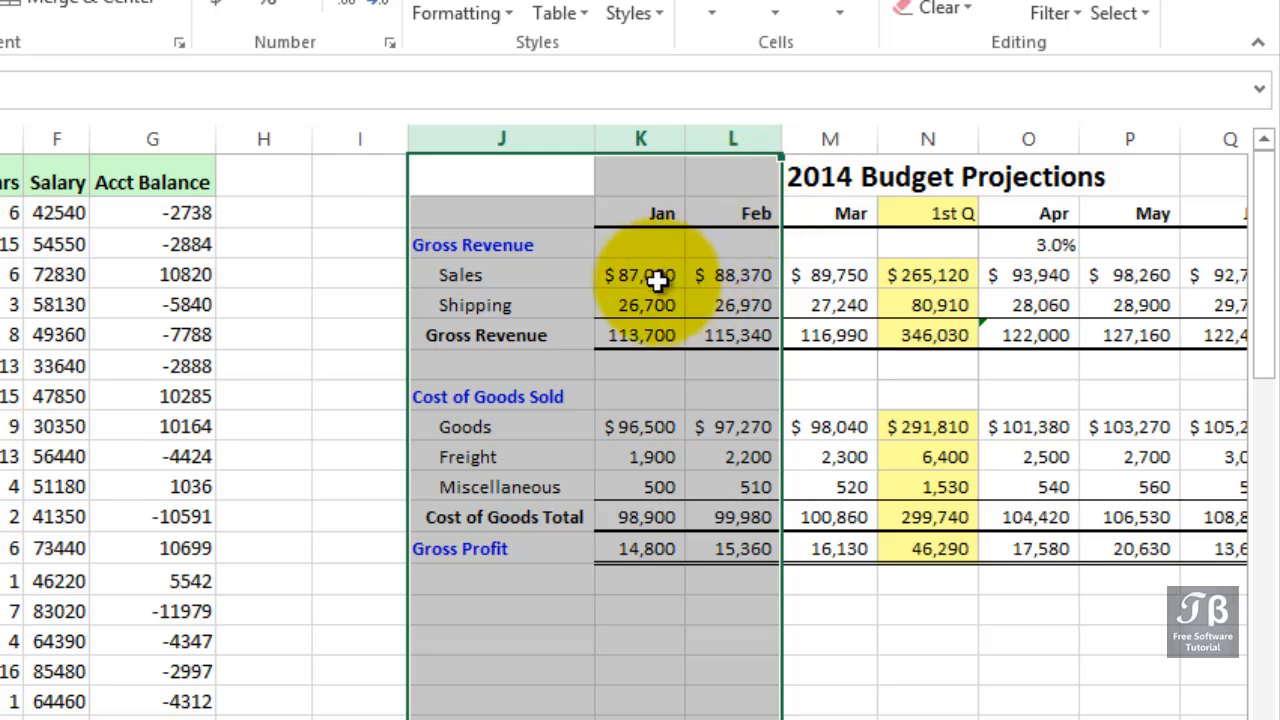
- Examine the number formats of the budget cells and the Salary and Acct Balance columns
click(656, 276)
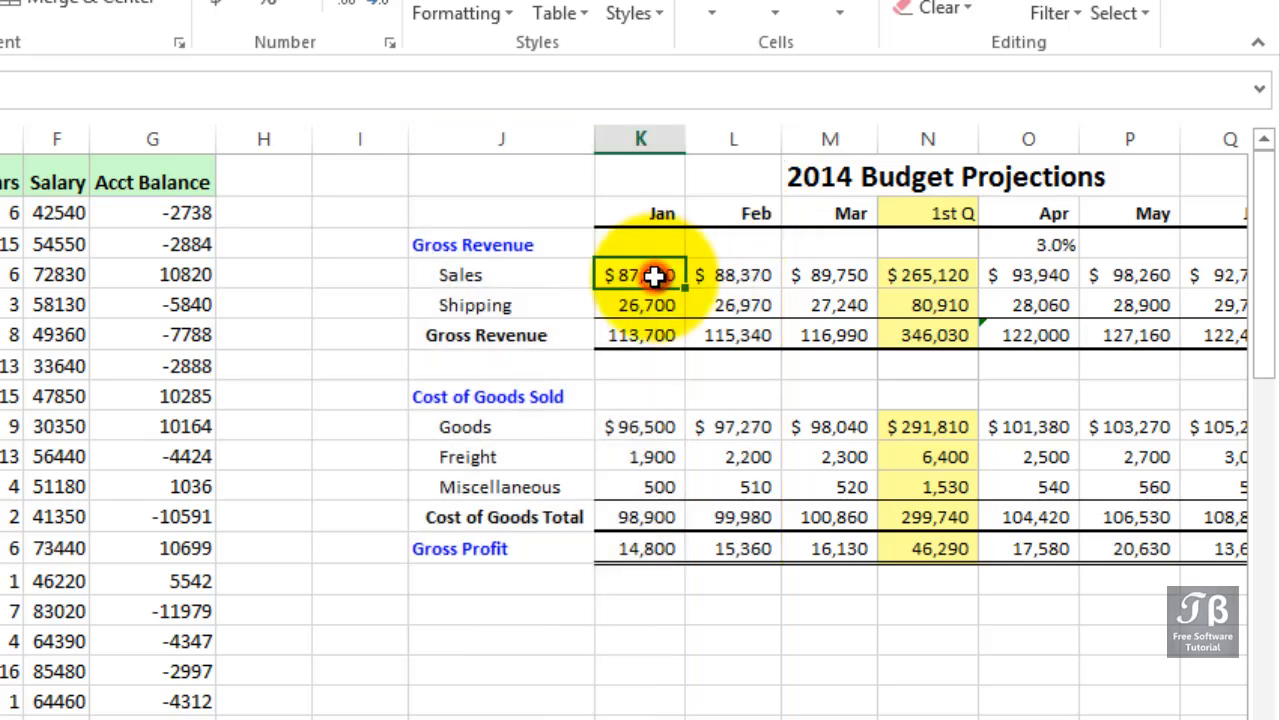
click(760, 276)
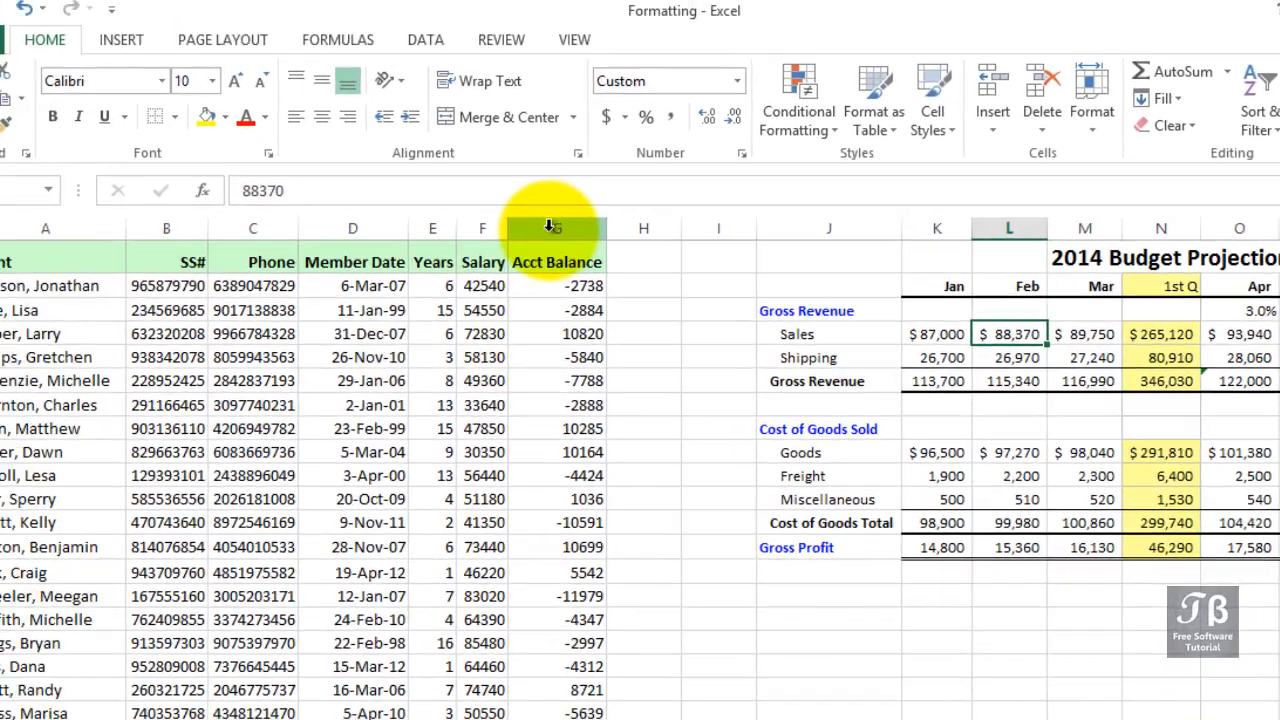
drag(476, 227, 533, 225)
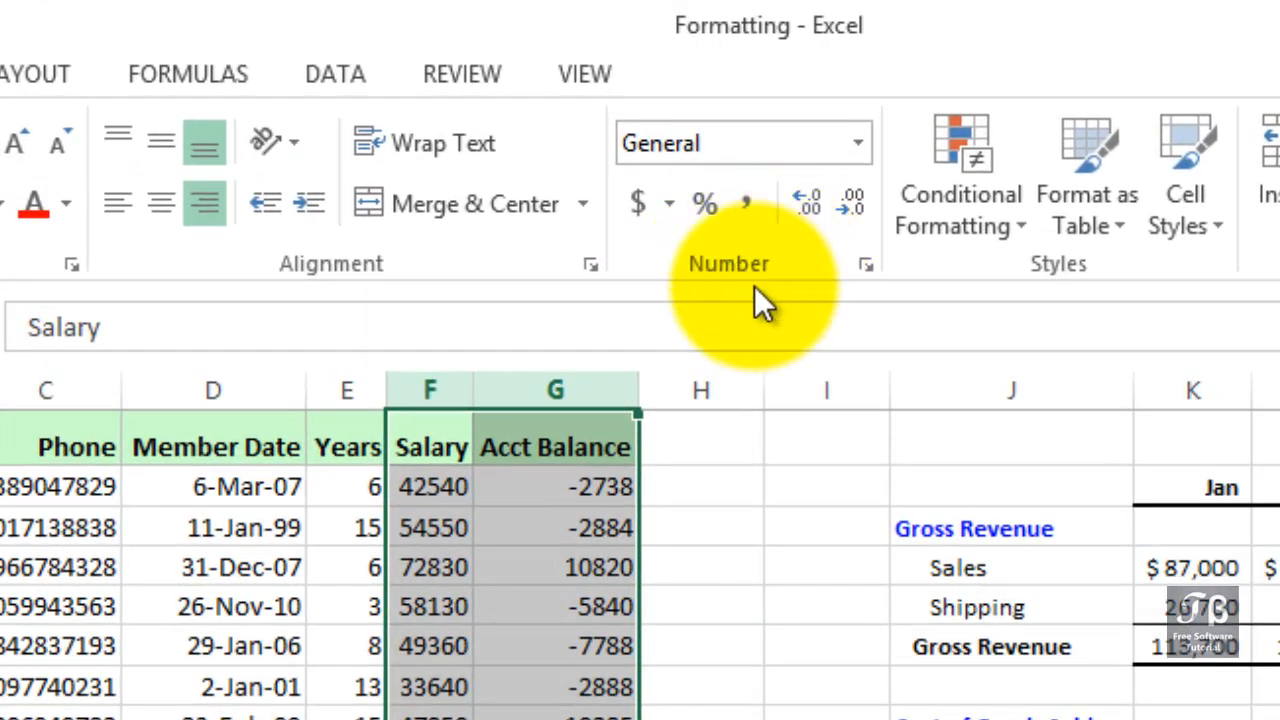
click(420, 487)
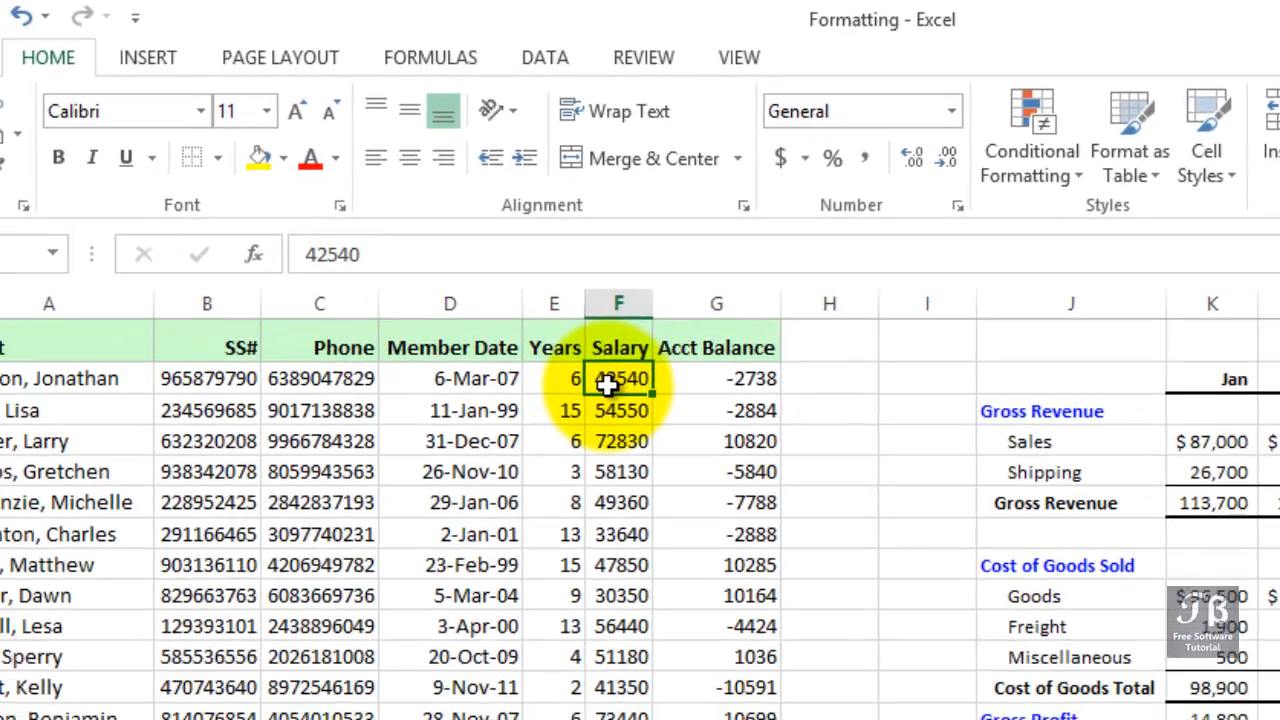
scroll(620, 375, down, 11)
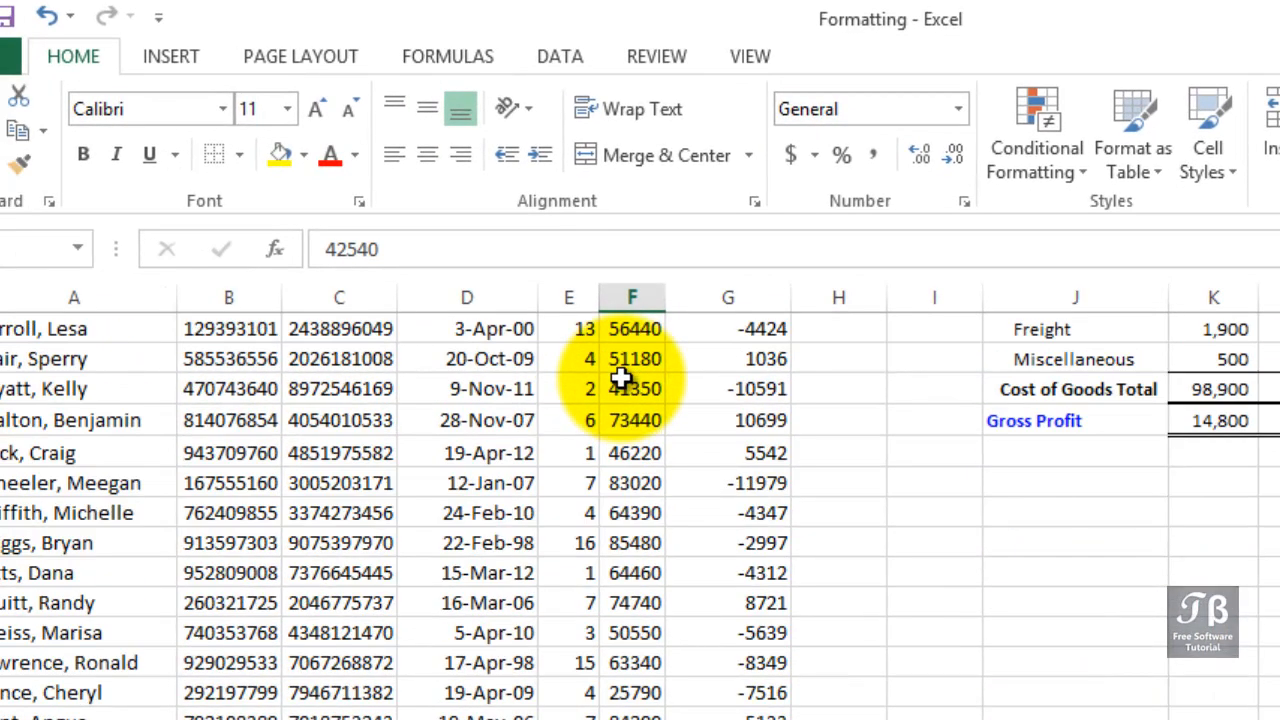
scroll(620, 377, up, 8)
scroll(620, 375, up, 3)
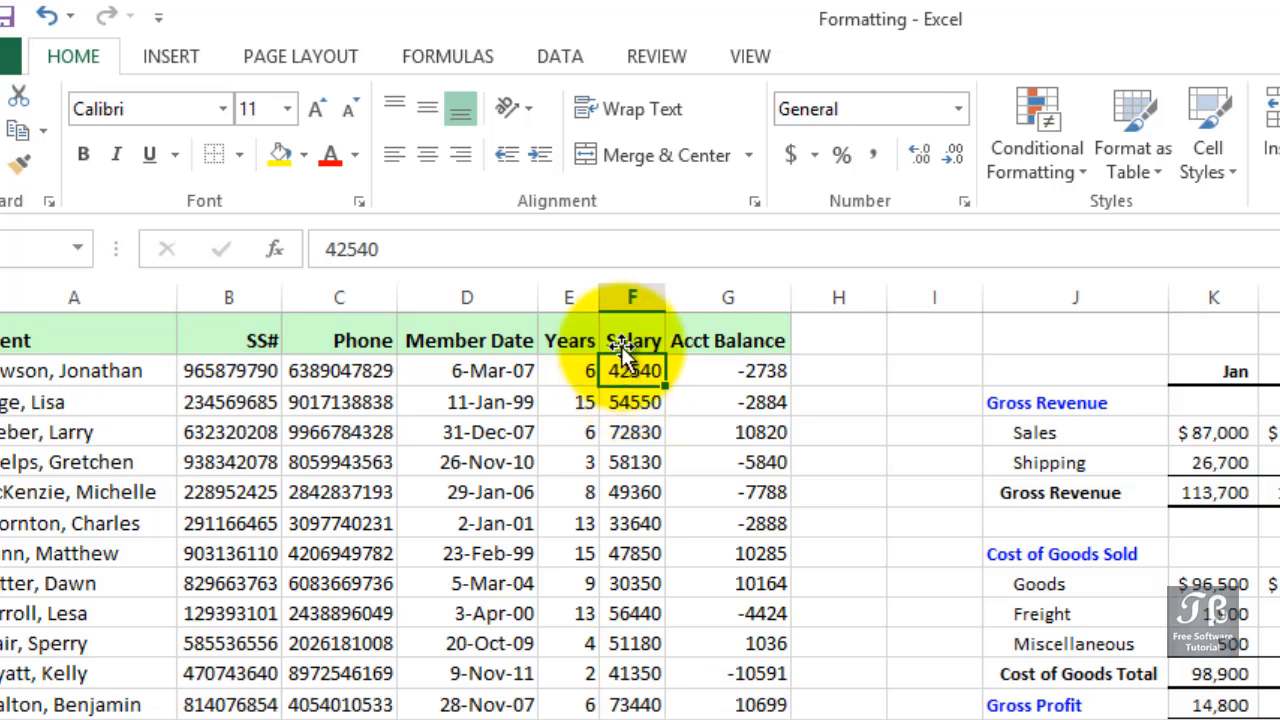
- Apply the Accounting number format to the Salary column
click(631, 297)
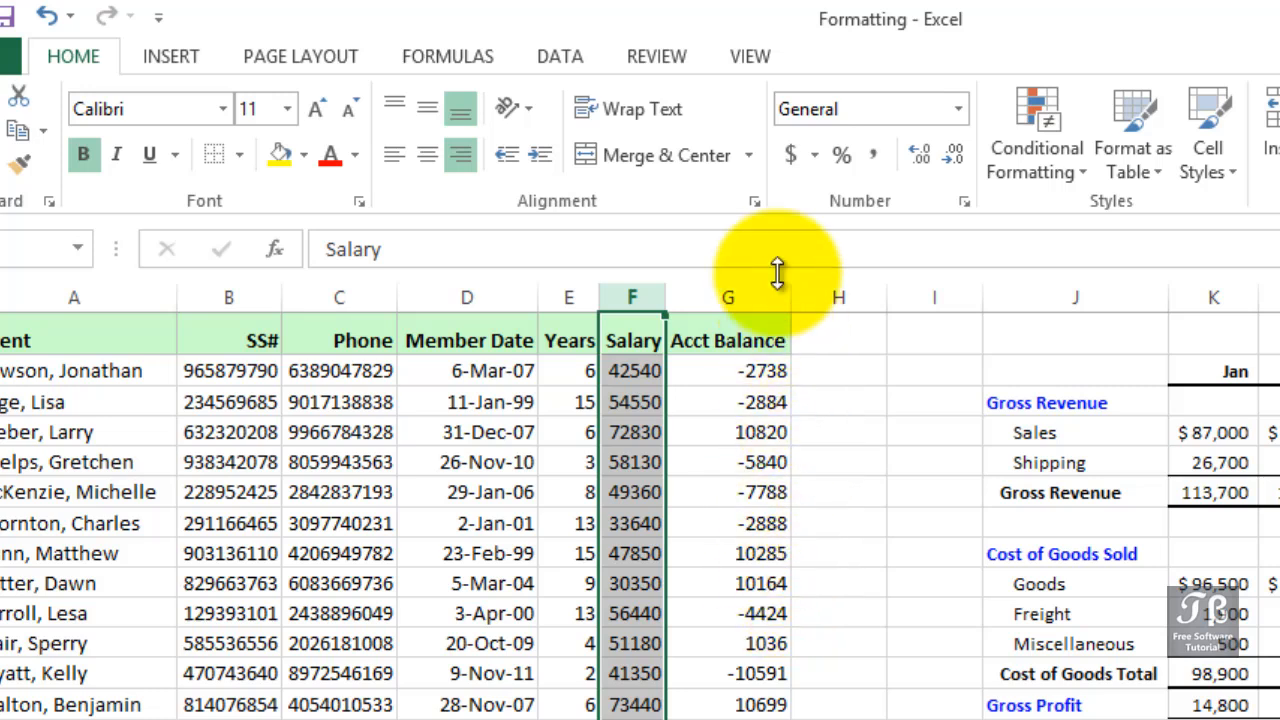
click(788, 157)
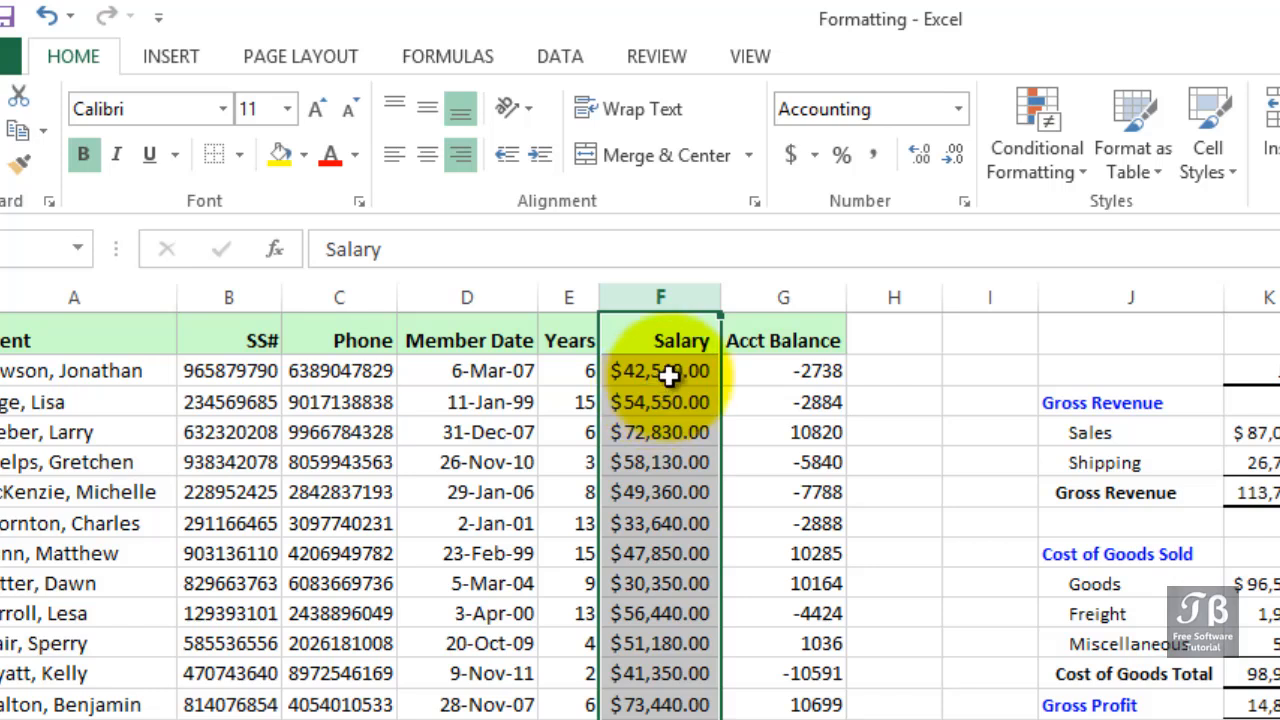
click(795, 163)
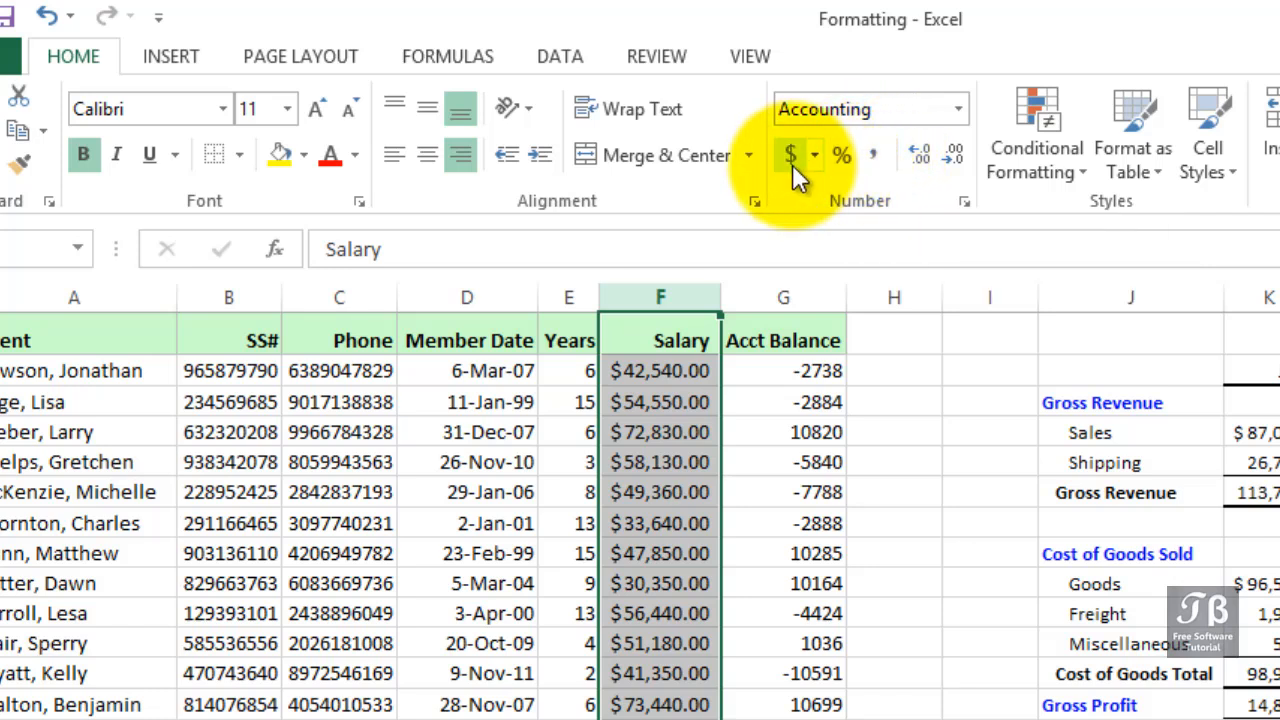
- Apply comma style to the Salary column and decrease its decimal places to none
click(872, 155)
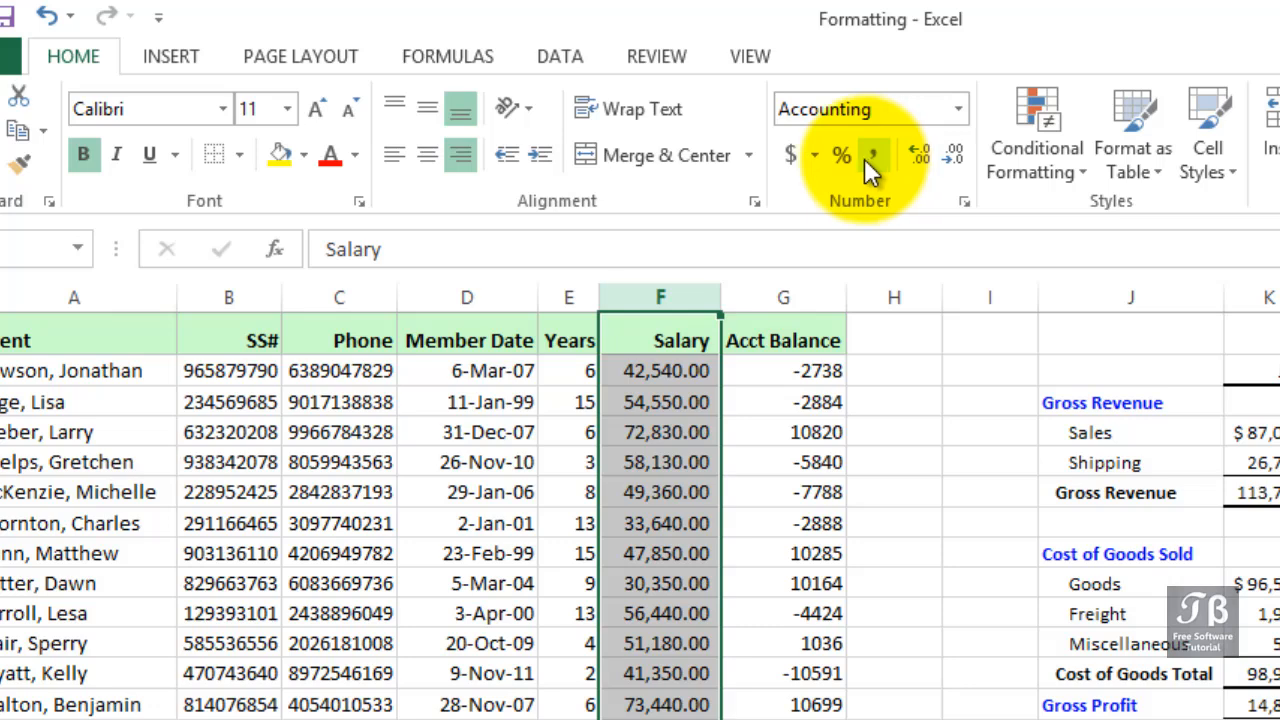
scroll(838, 243, up, 1)
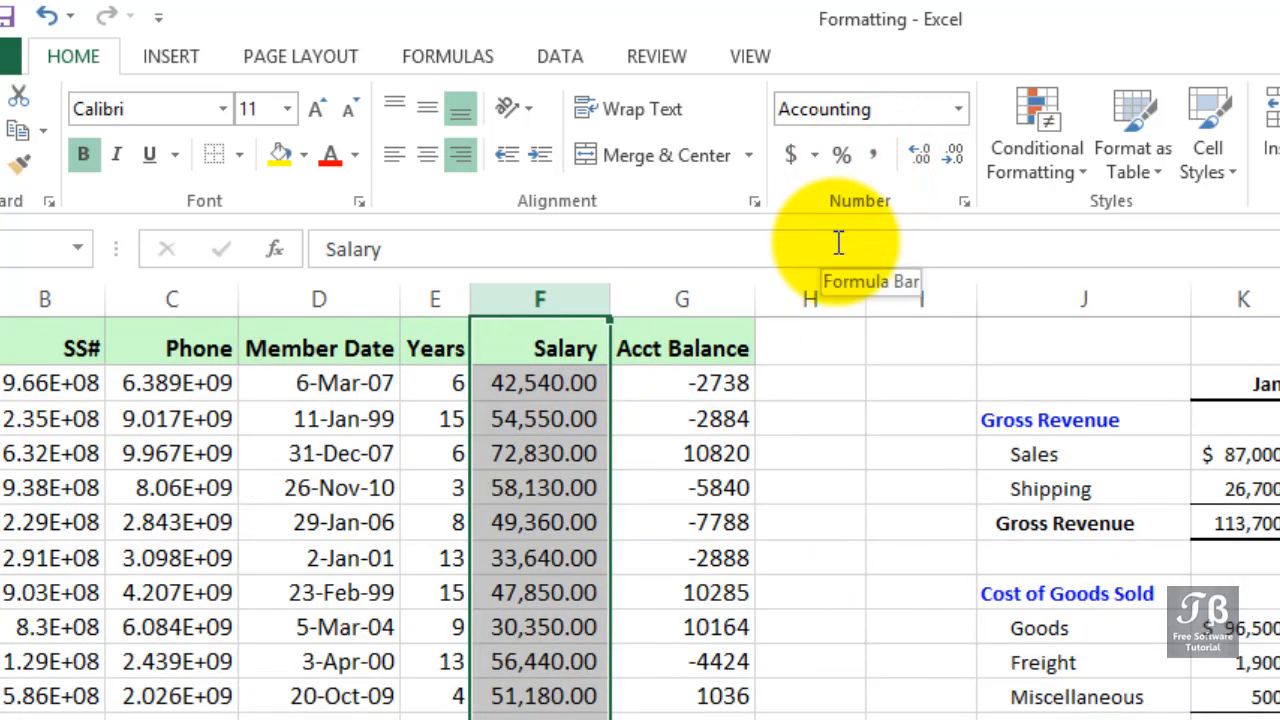
click(942, 155)
click(942, 155)
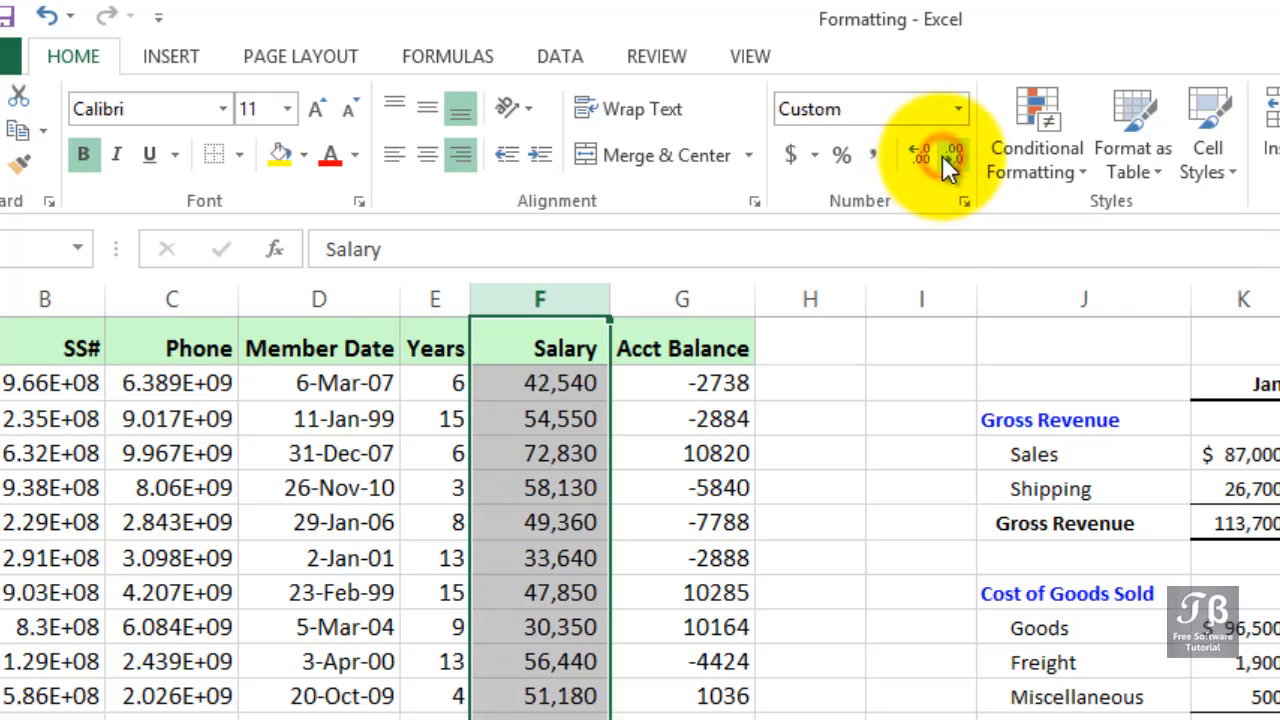
click(548, 347)
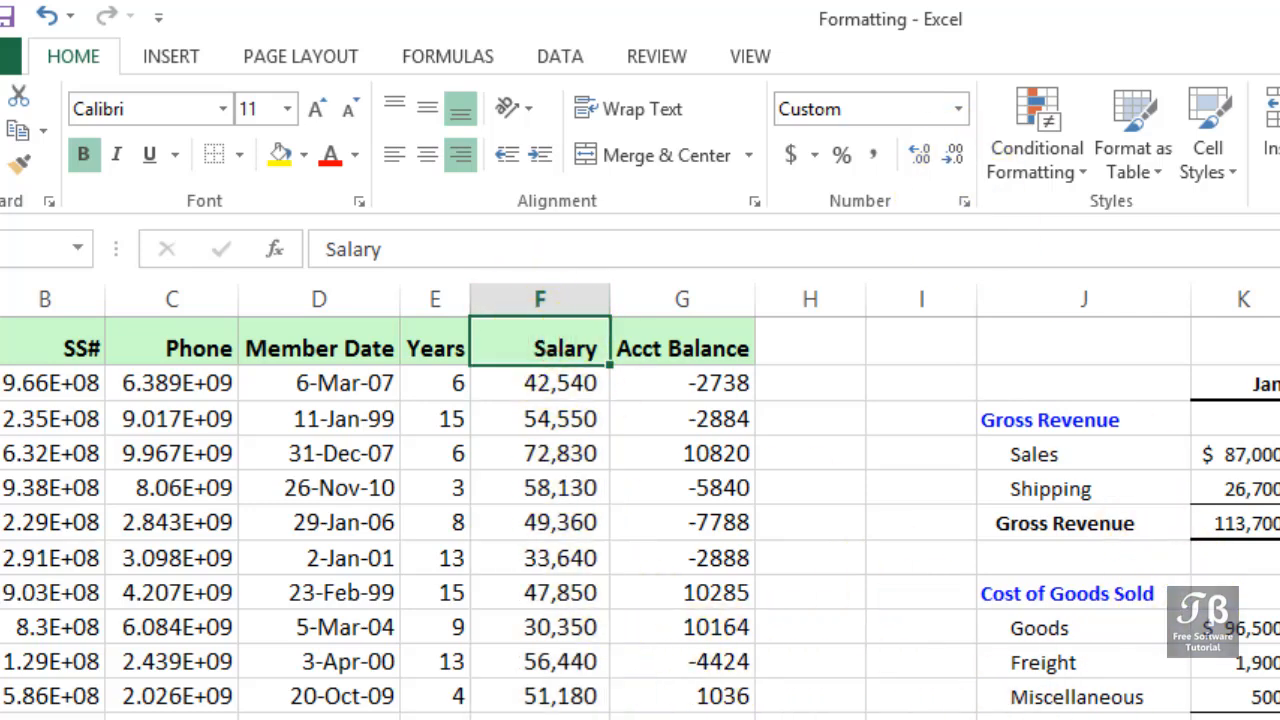
scroll(640, 500, left, 2)
click(791, 387)
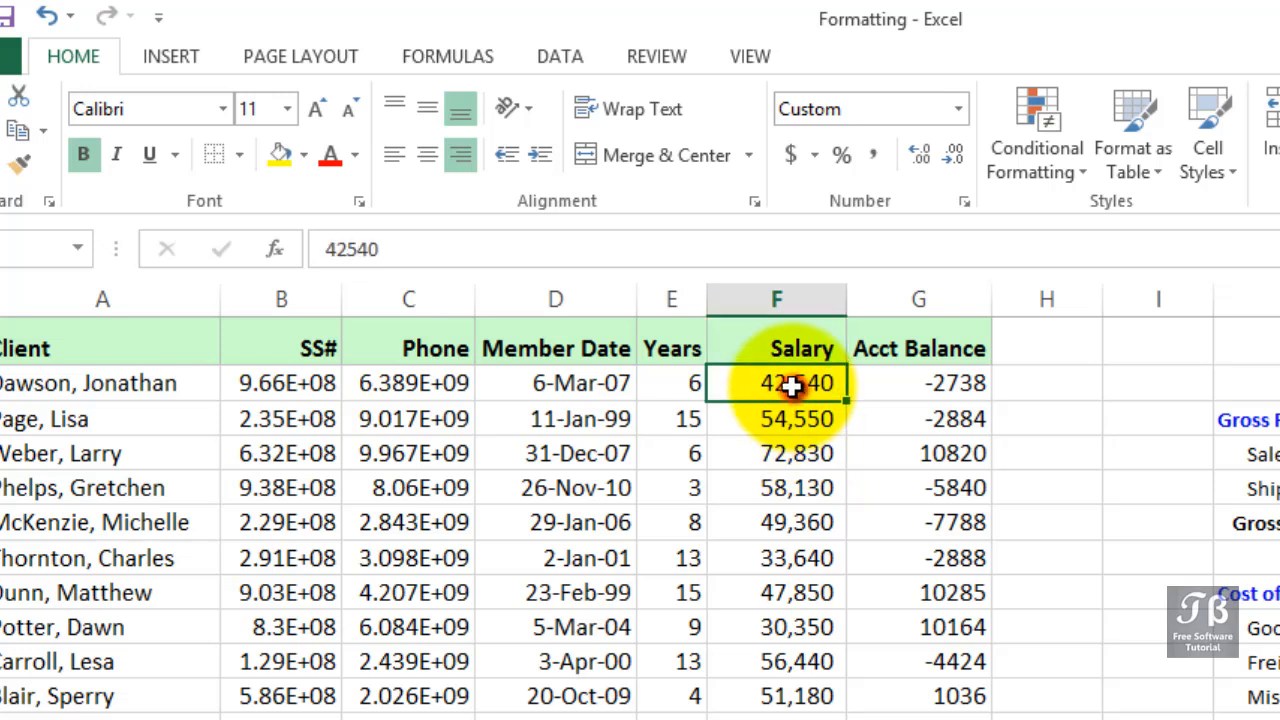
drag(791, 387, 780, 661)
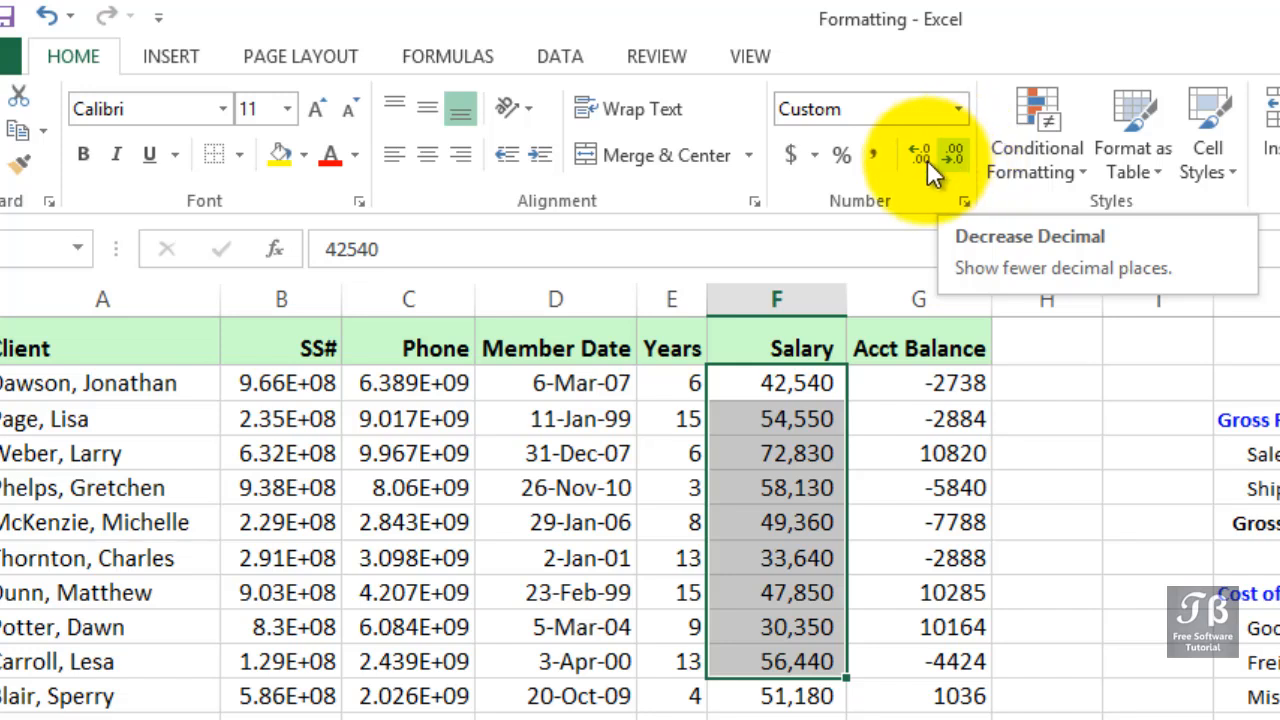
click(763, 295)
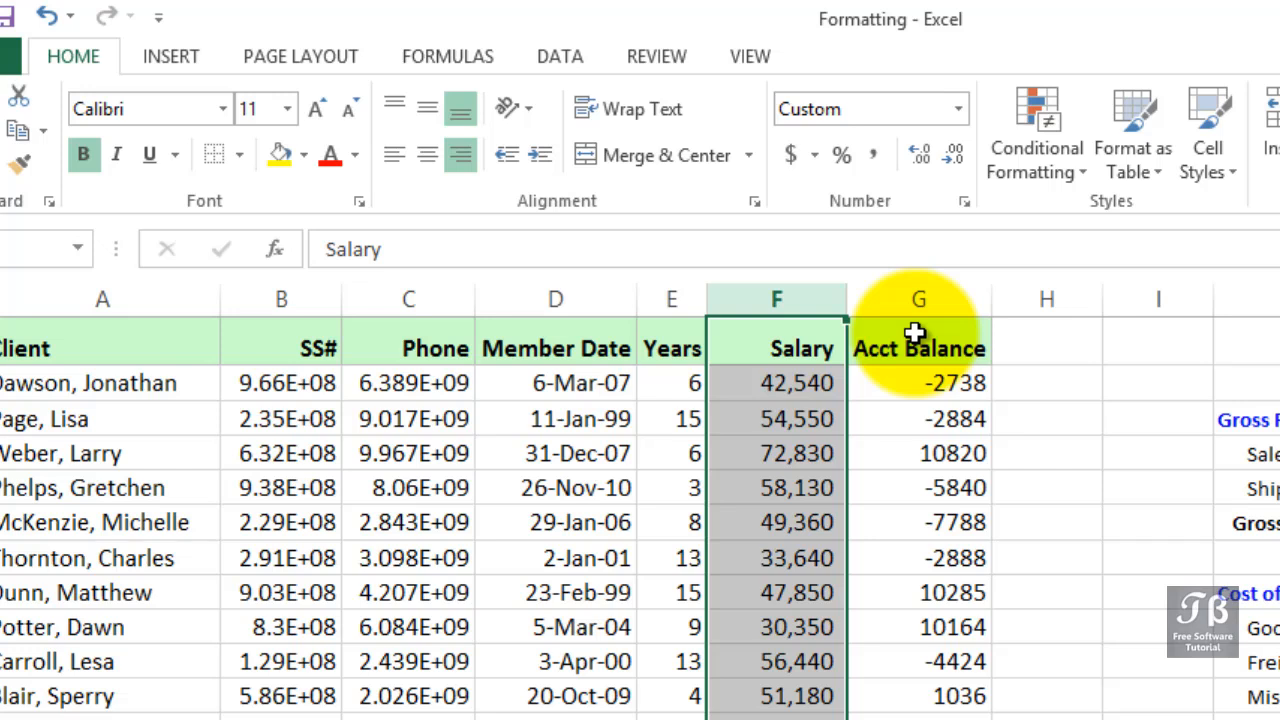
- Apply the Accounting format and then comma style to the Acct Balance column
click(917, 297)
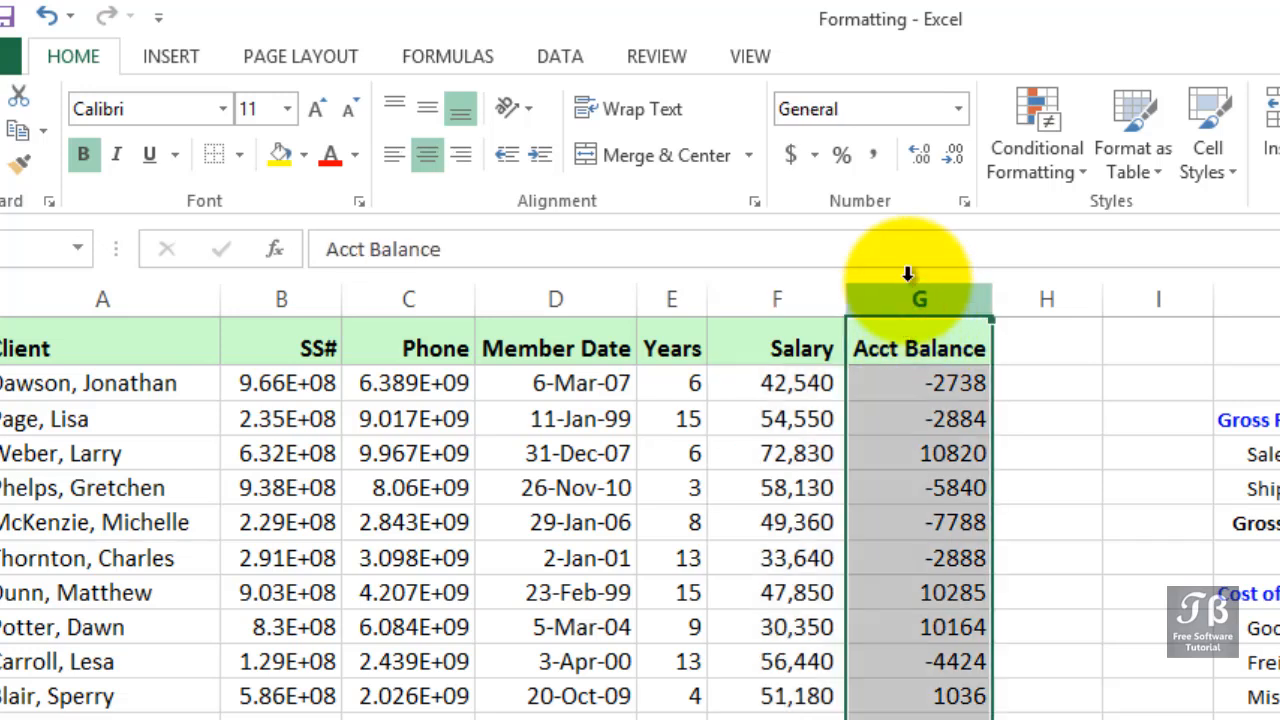
click(791, 156)
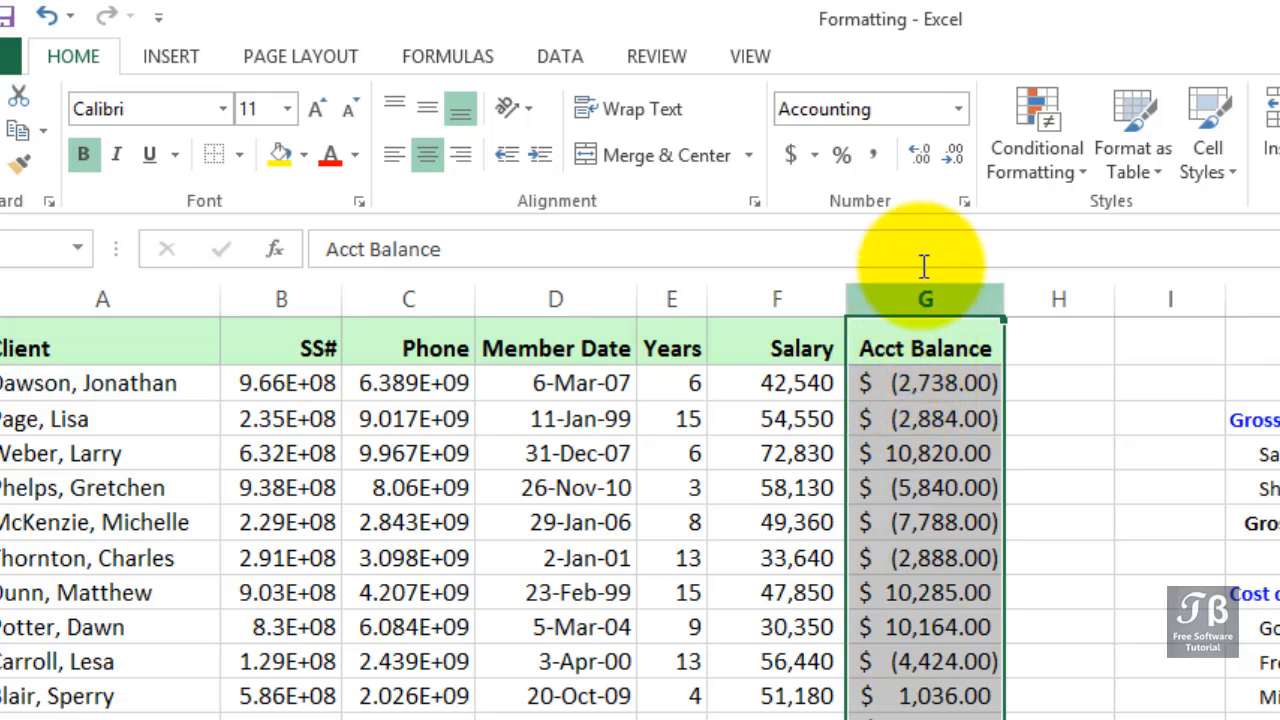
click(876, 155)
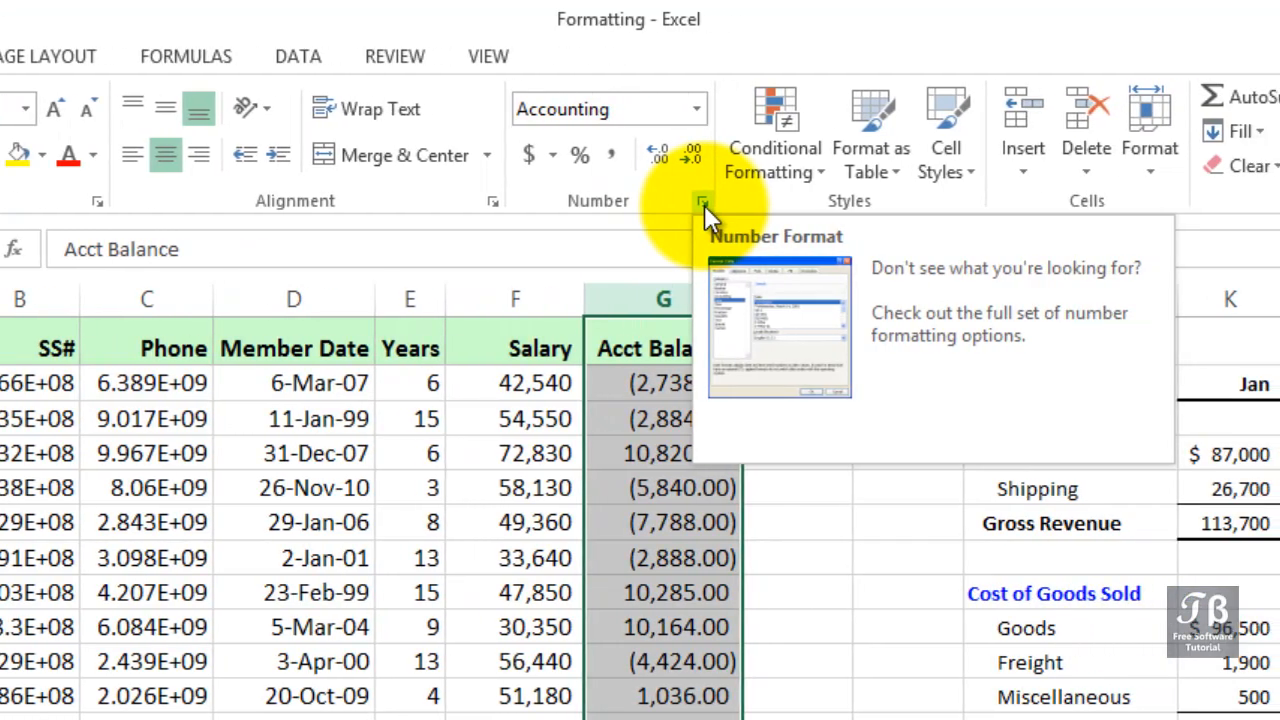
- Format the Acct Balance column as Number with 2 decimals and red parenthesized negative numbers
click(704, 204)
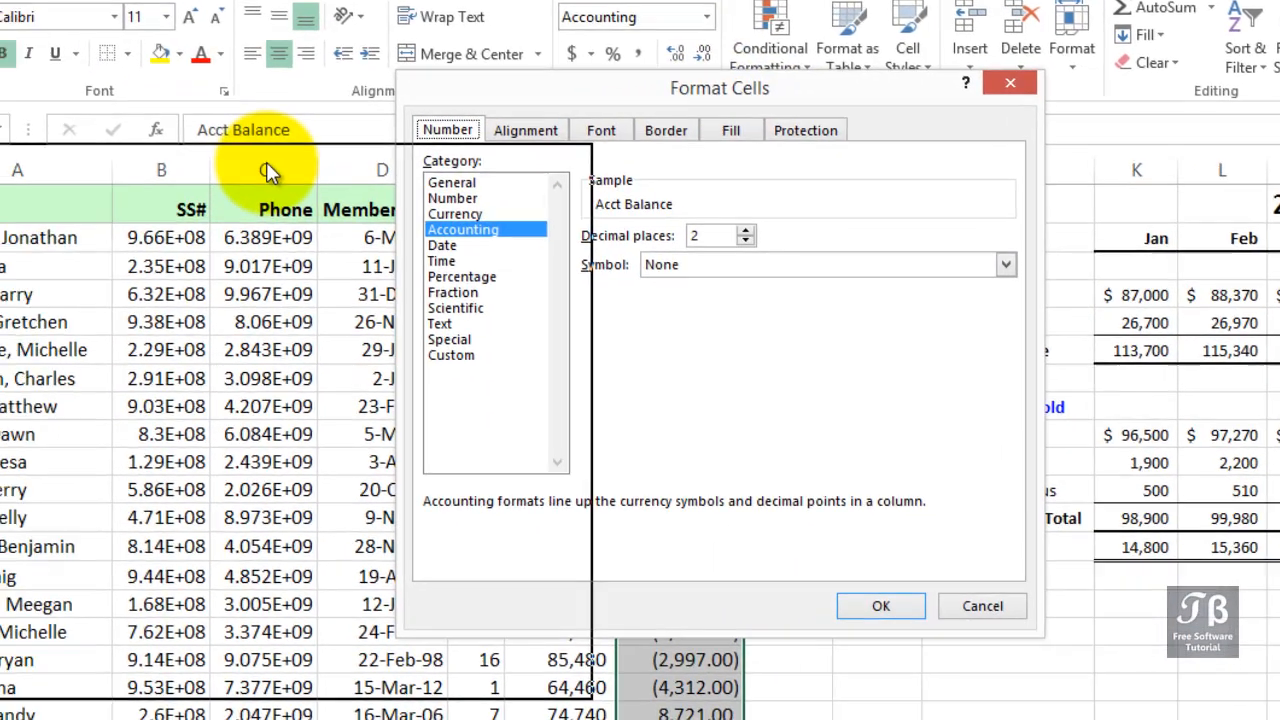
drag(266, 162, 266, 161)
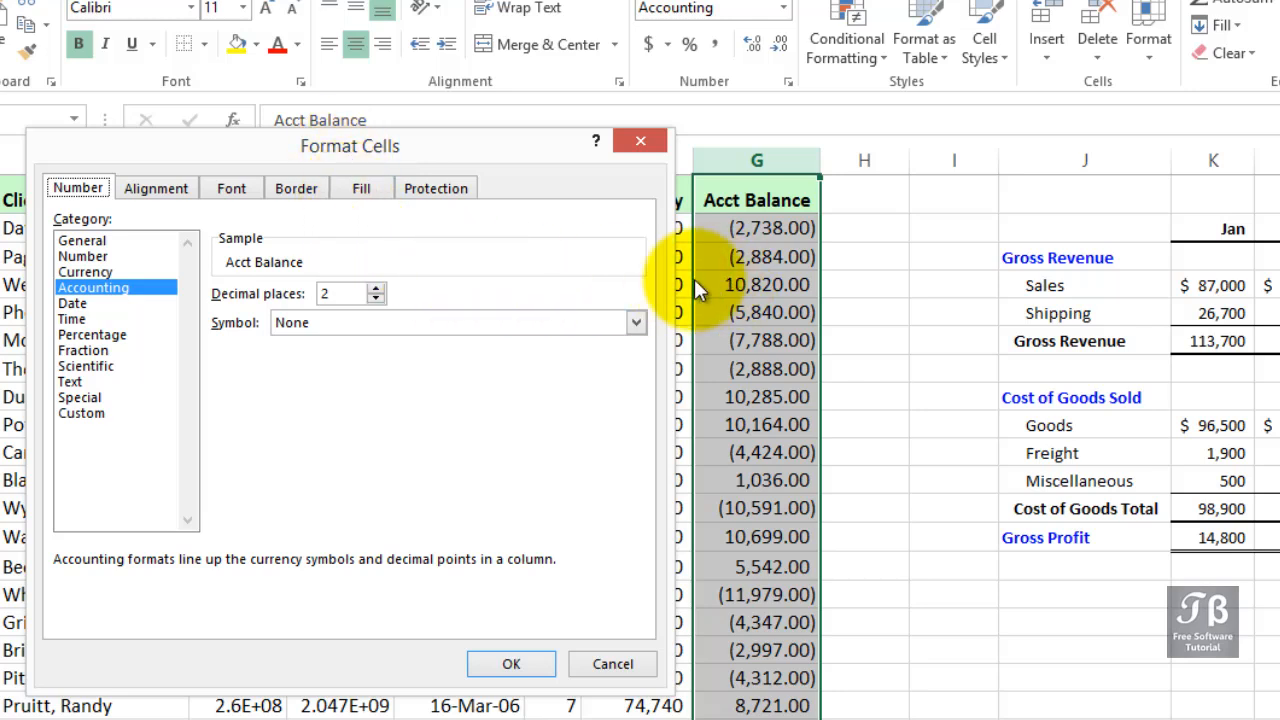
click(104, 255)
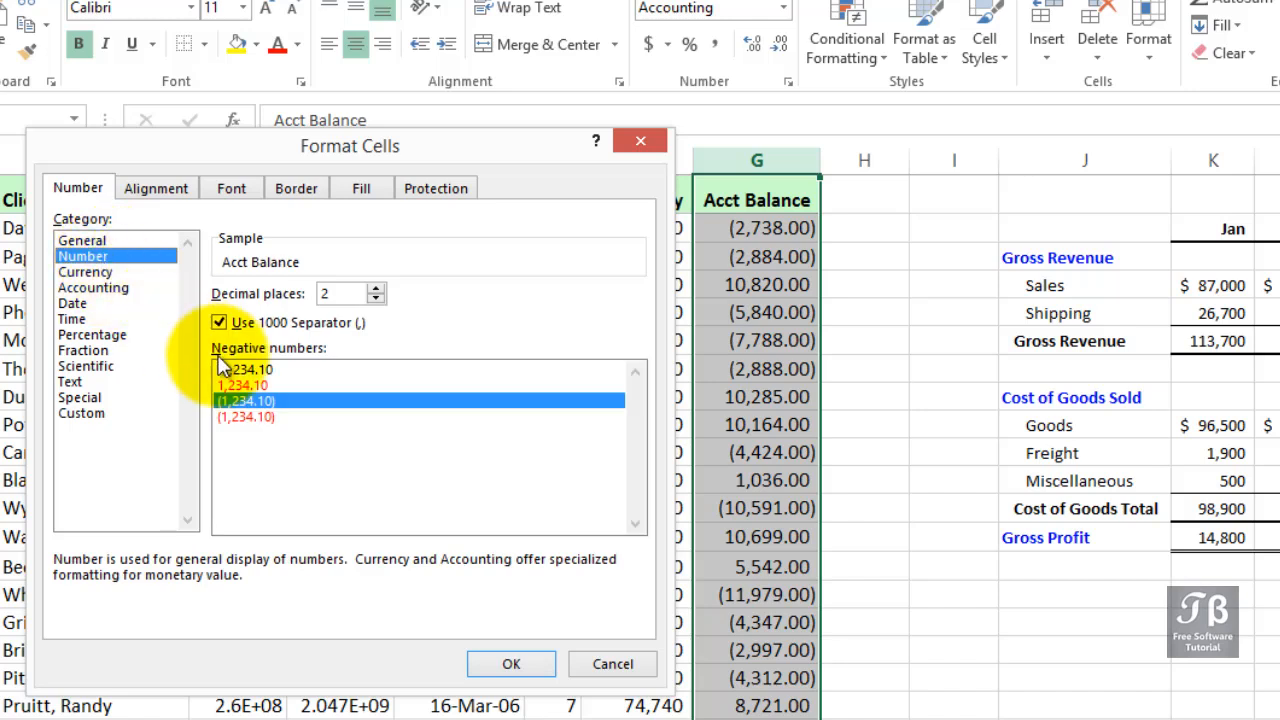
click(267, 416)
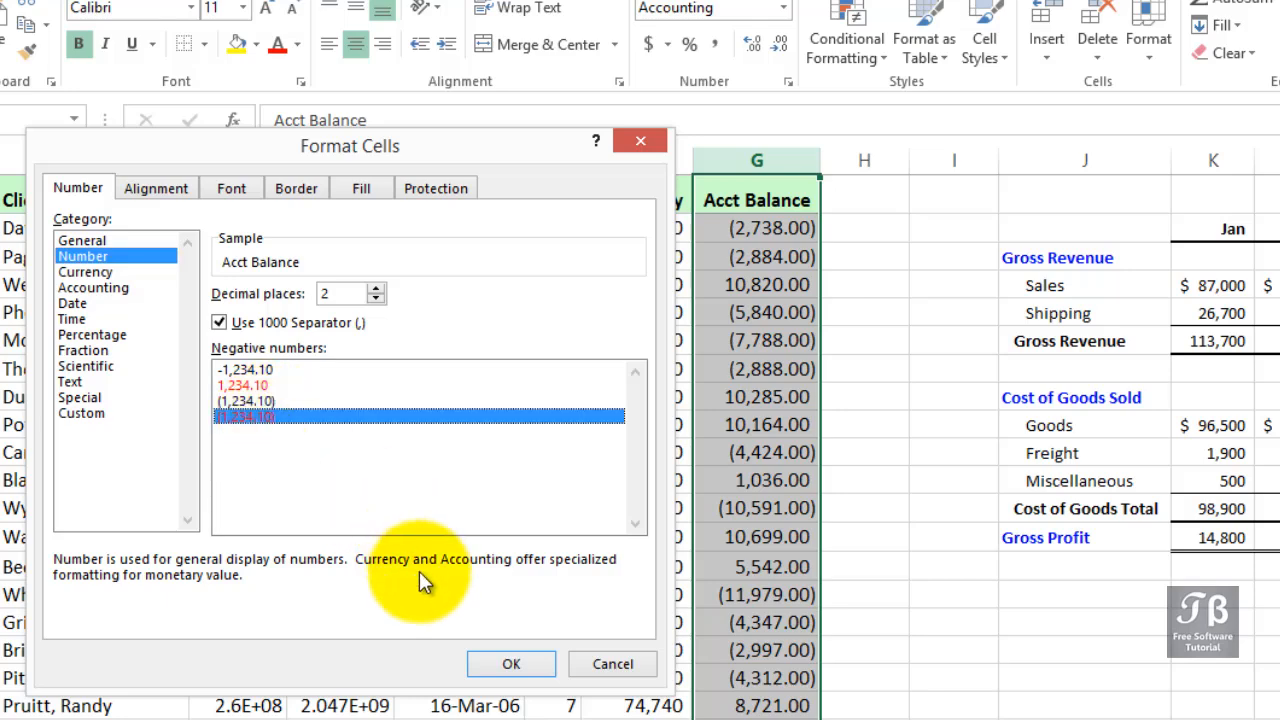
key(Return)
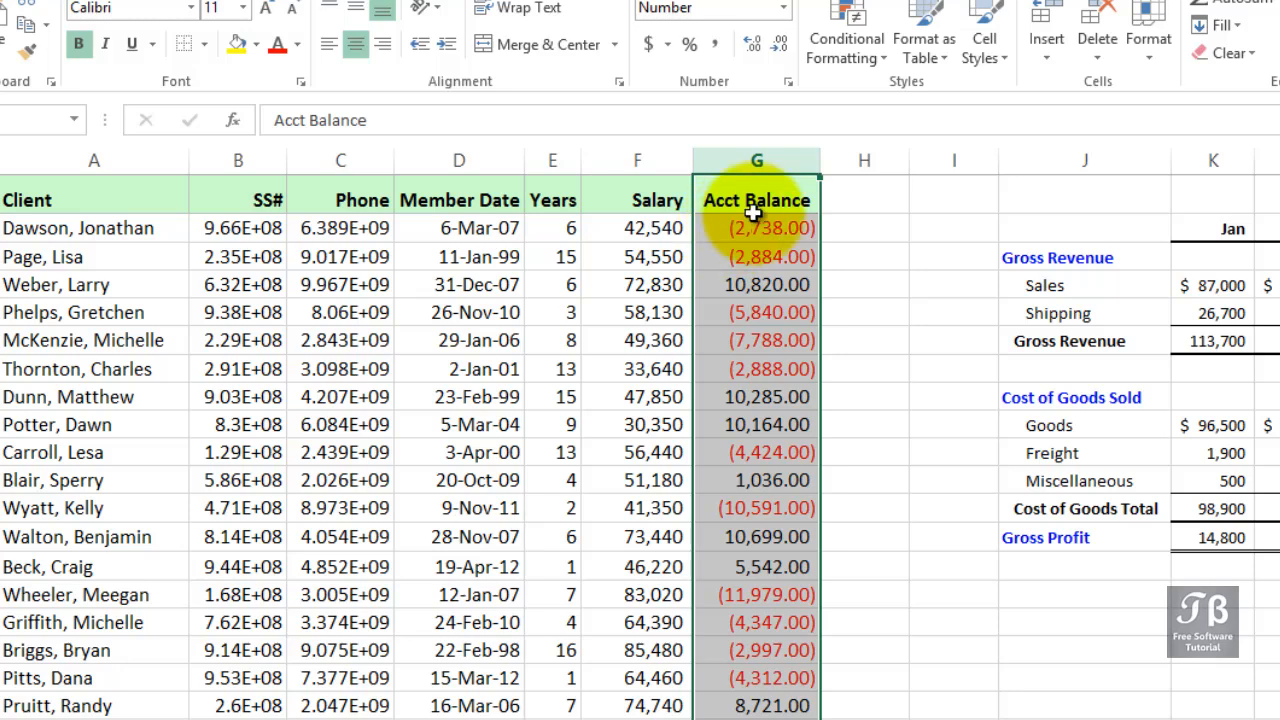
- Reformat the Acct Balance column as Currency with the $ symbol and red parenthesized negatives
click(790, 81)
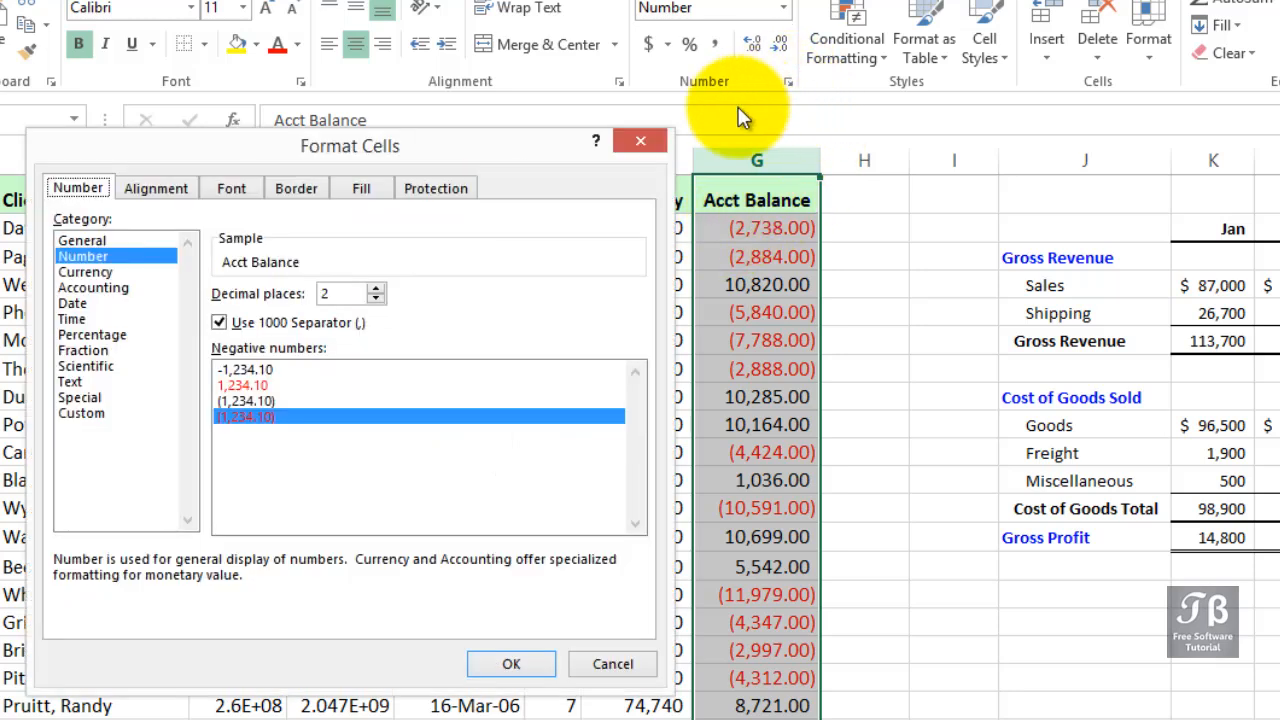
click(105, 270)
click(104, 289)
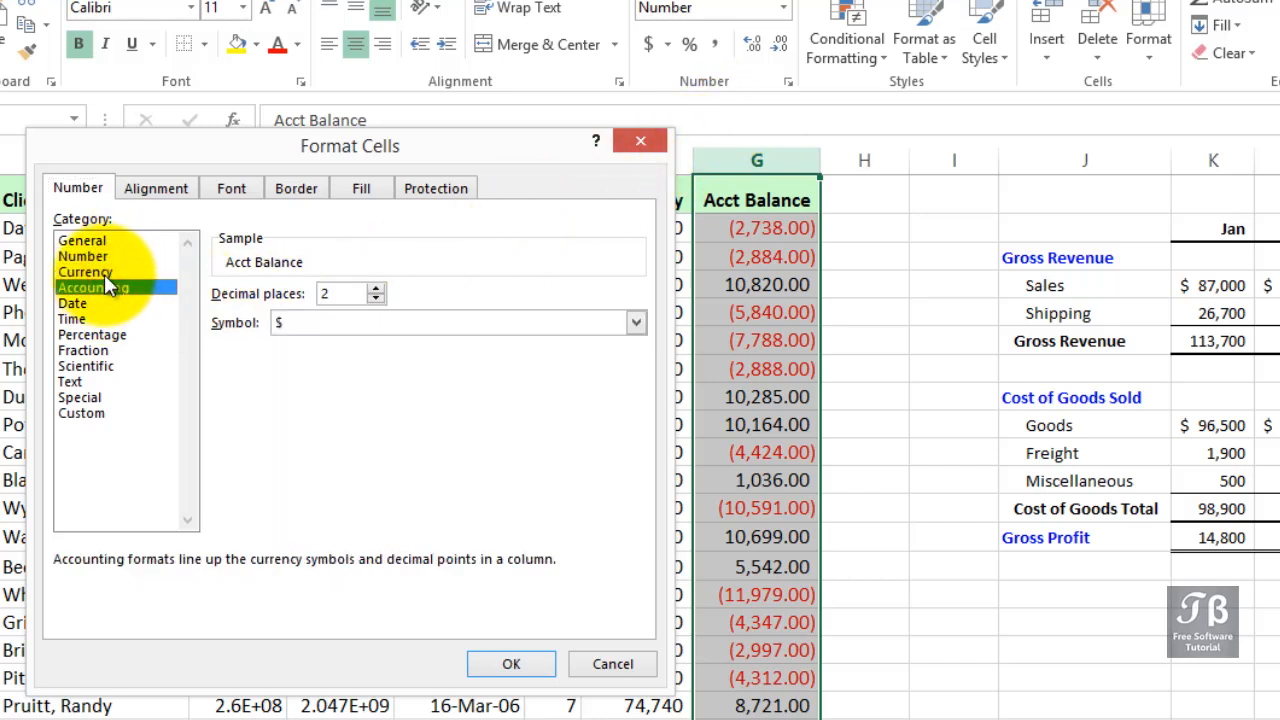
click(104, 273)
click(105, 287)
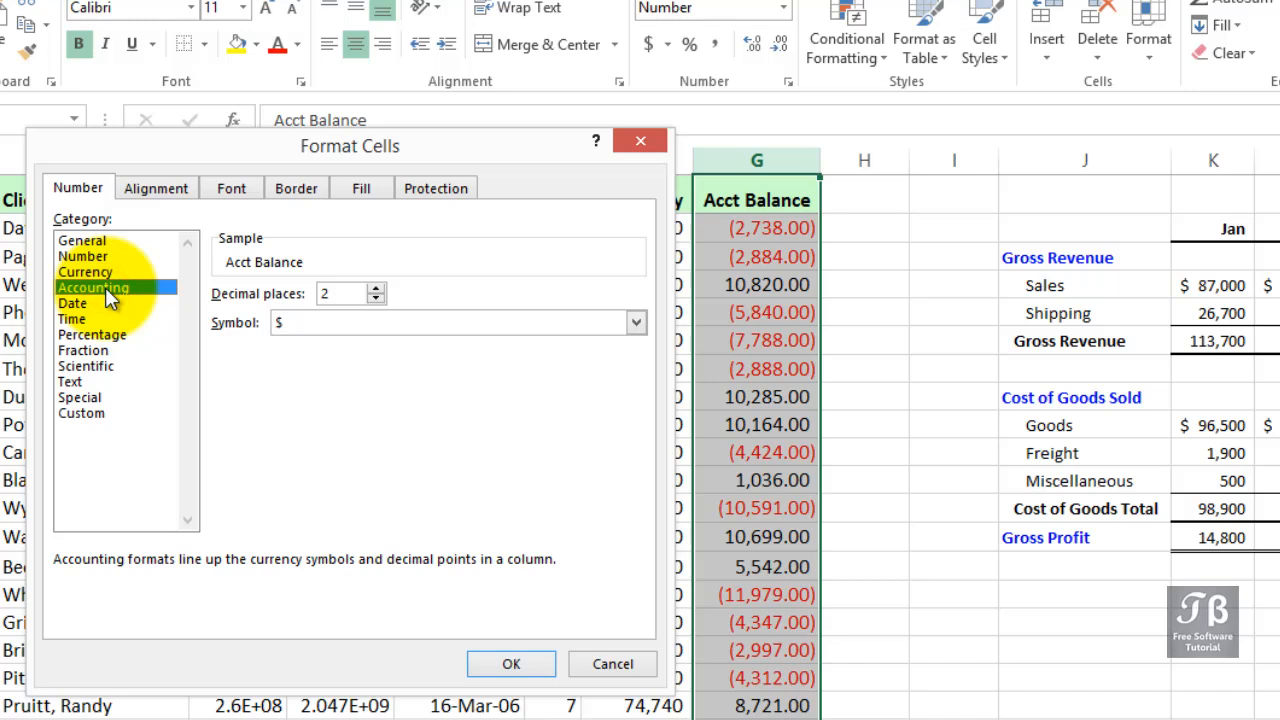
click(105, 270)
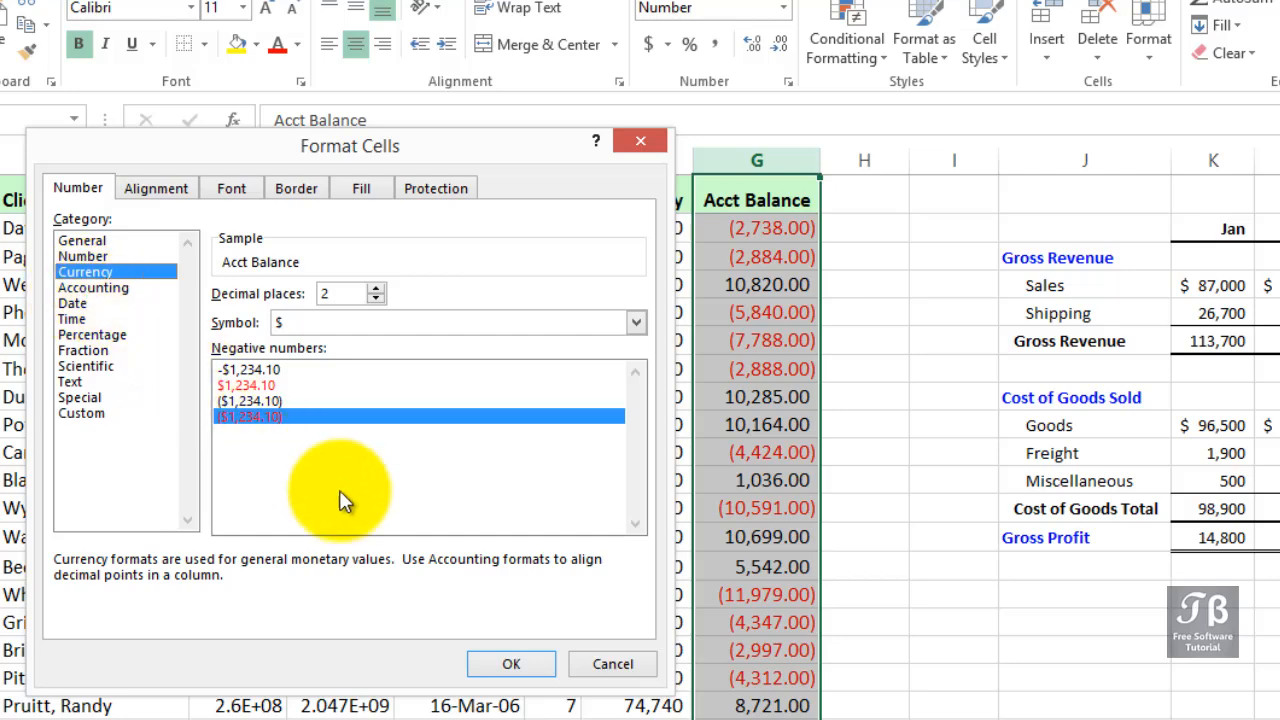
click(490, 664)
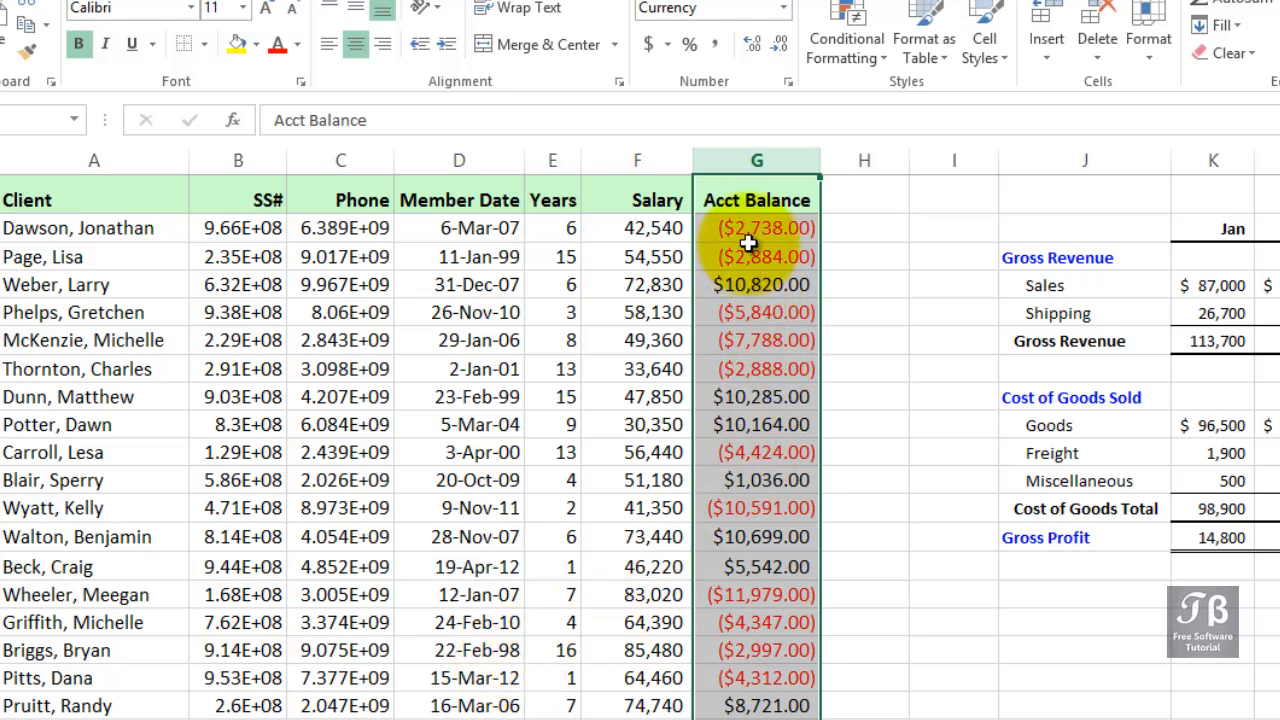
- Widen the Acct Balance column and apply the Accounting number format to it
drag(822, 160, 845, 160)
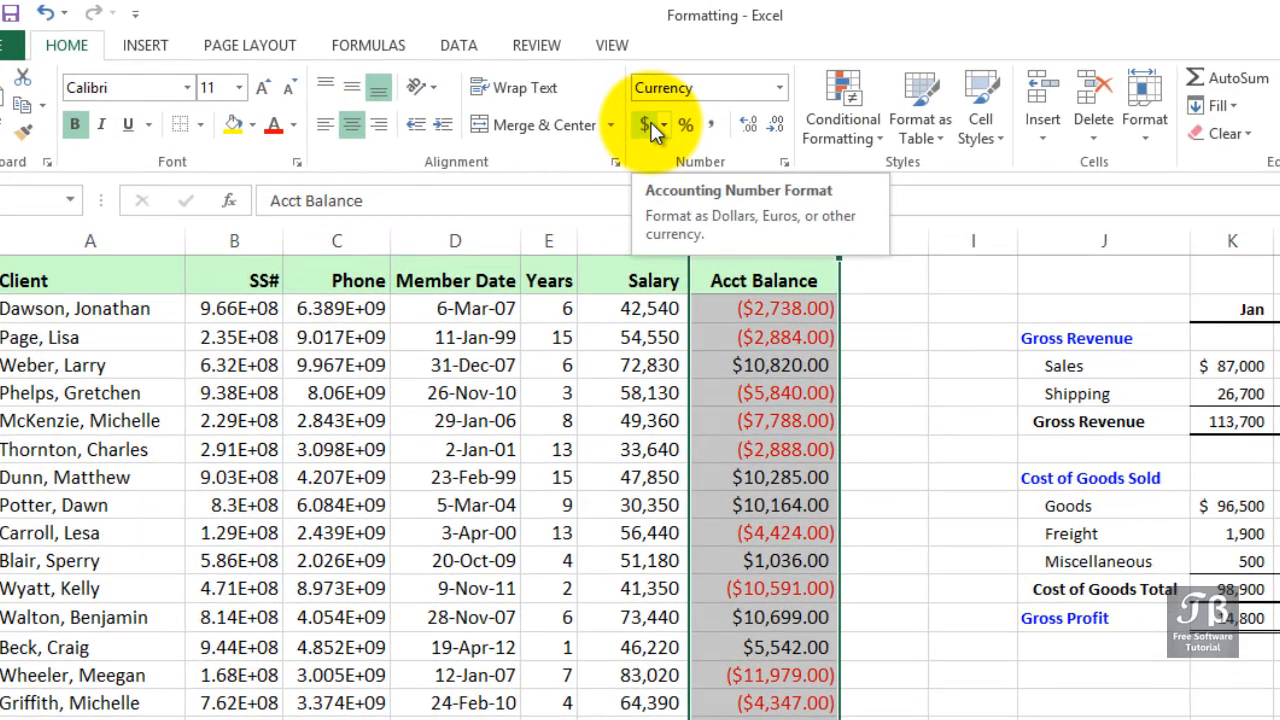
click(650, 126)
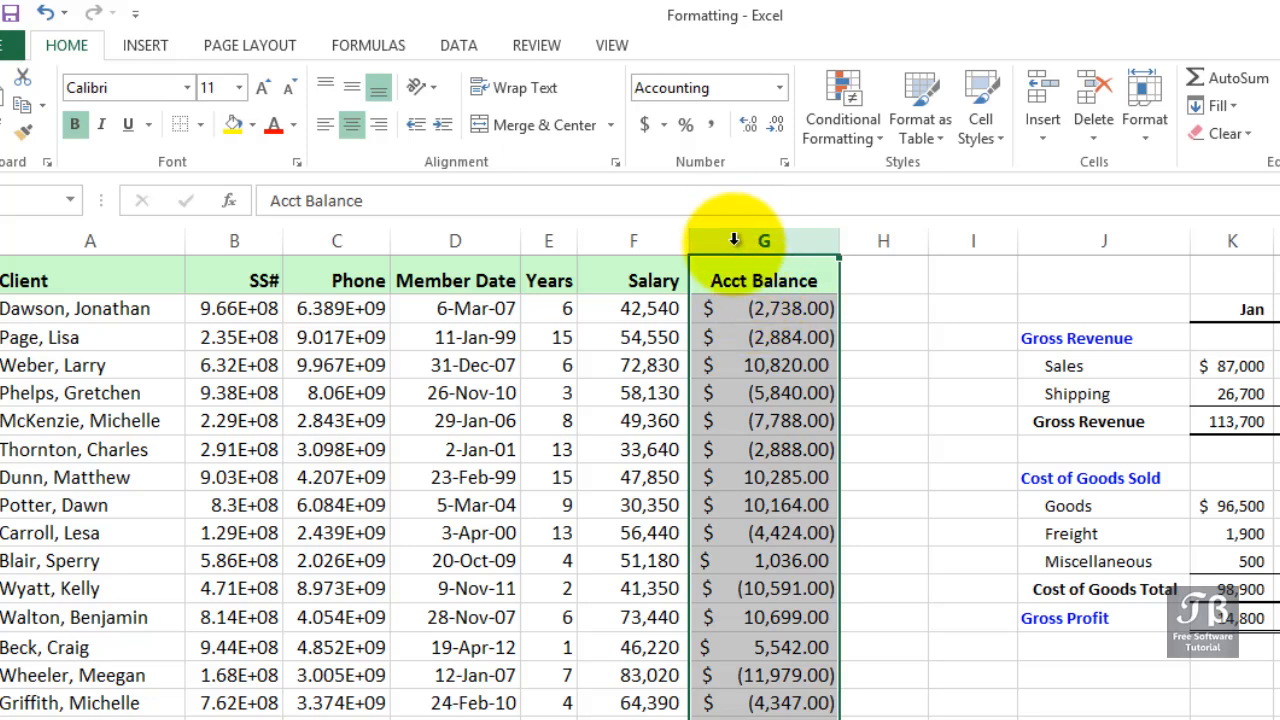
- Open Format Cells for the Acct Balance column and compare the Currency, Number and Accounting categories before closing it
click(783, 163)
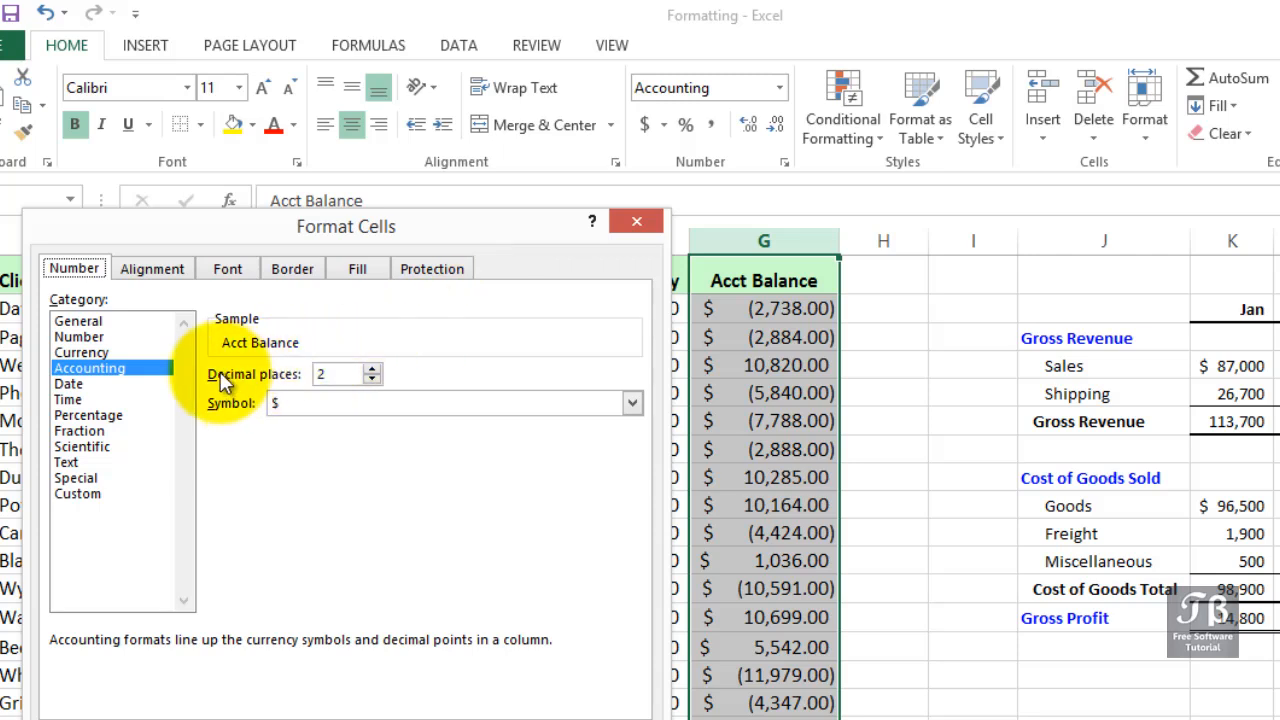
click(100, 353)
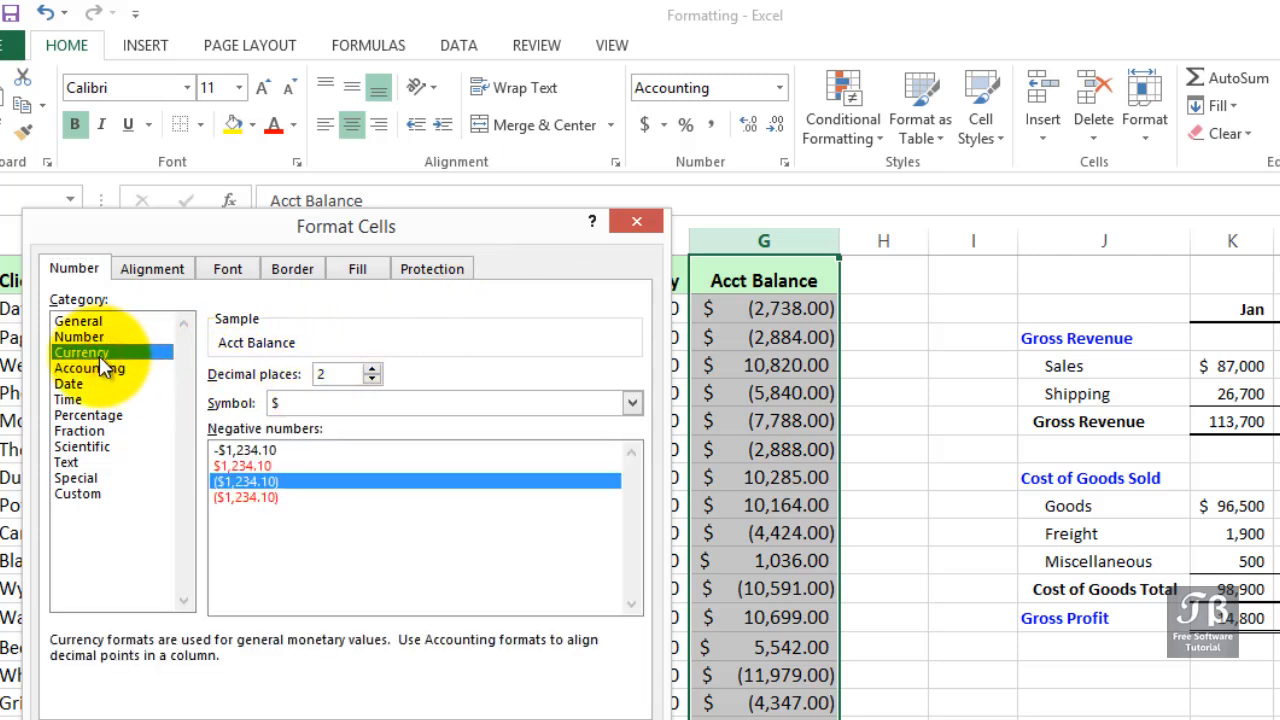
click(99, 339)
click(104, 350)
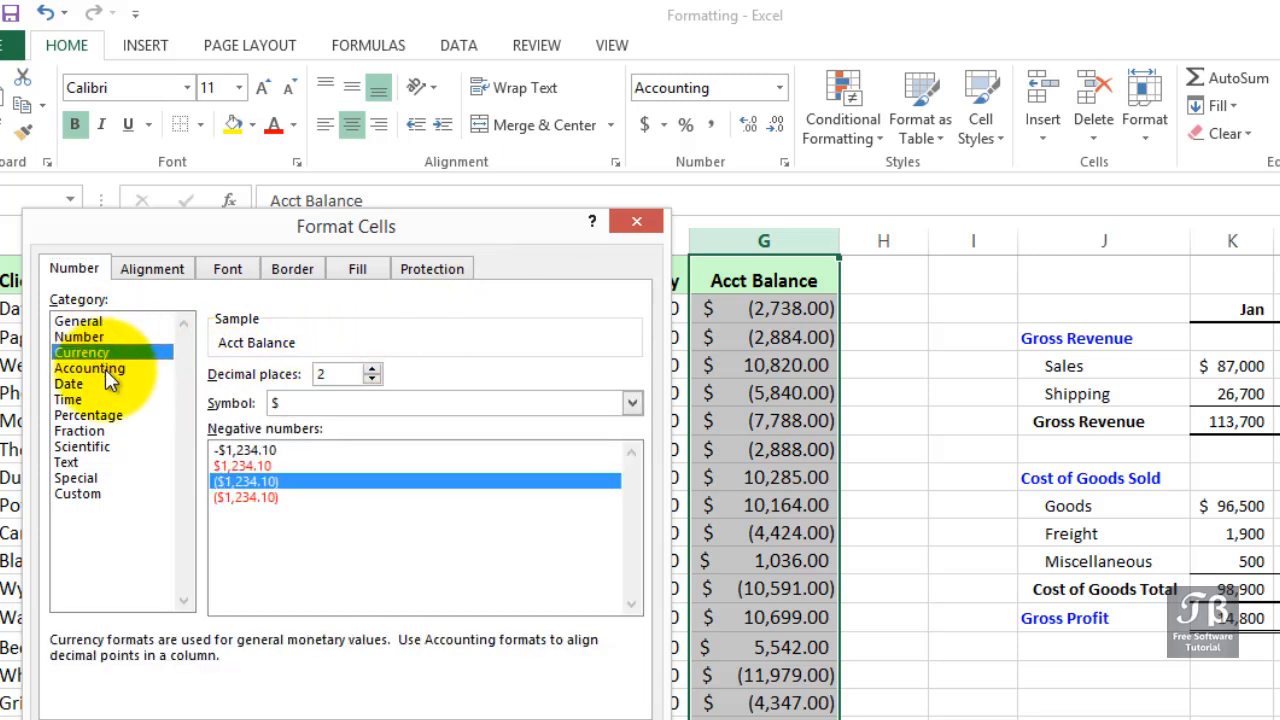
click(105, 369)
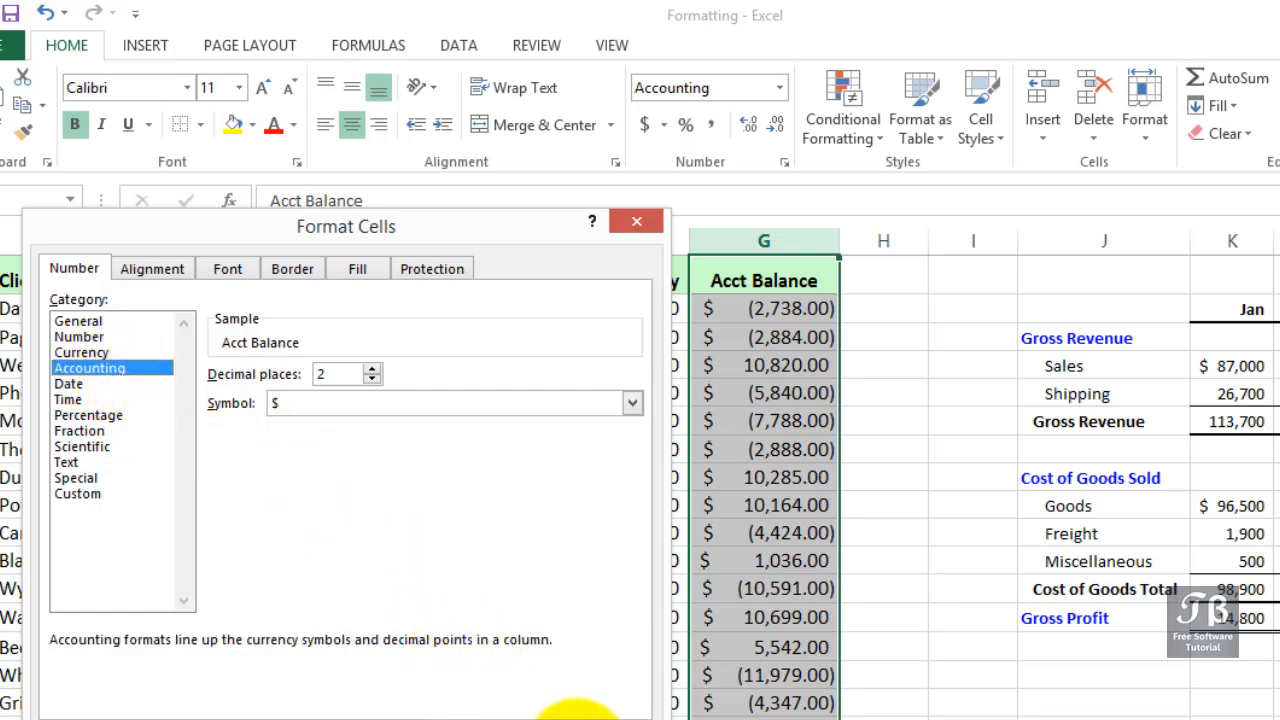
click(575, 714)
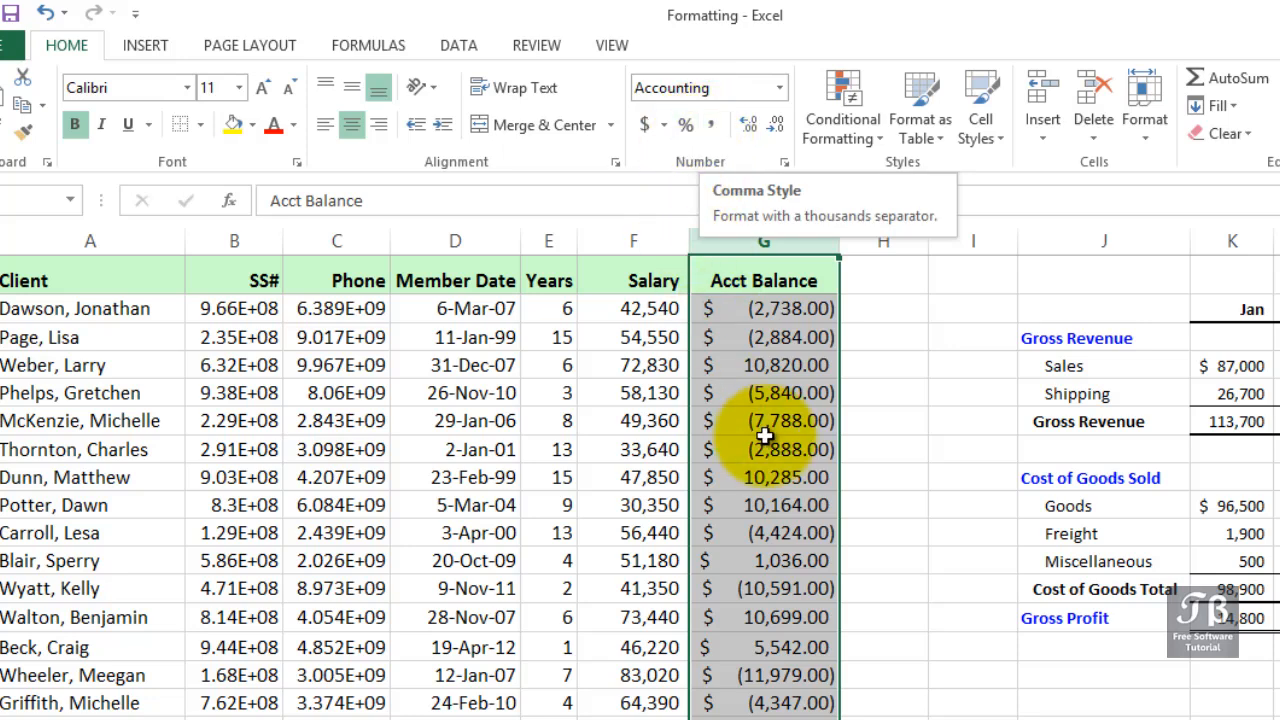
- AutoFit the Acct Balance column width to its contents
click(757, 310)
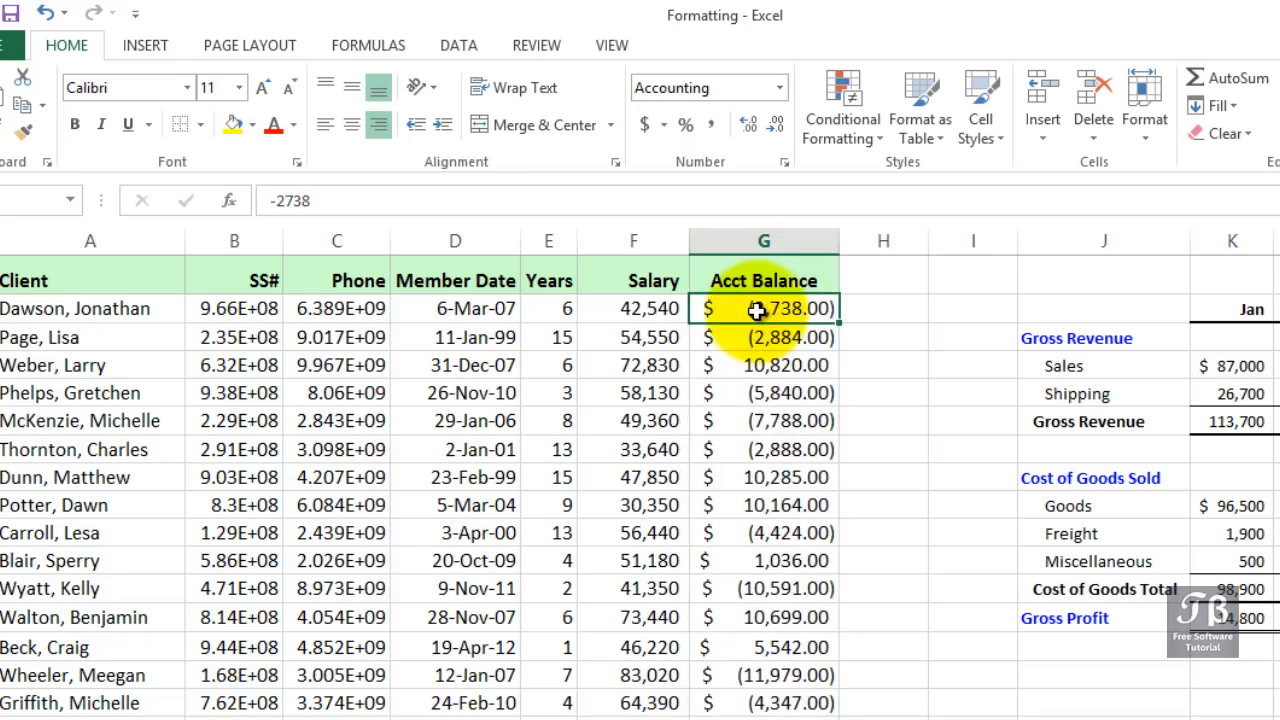
drag(833, 241, 833, 241)
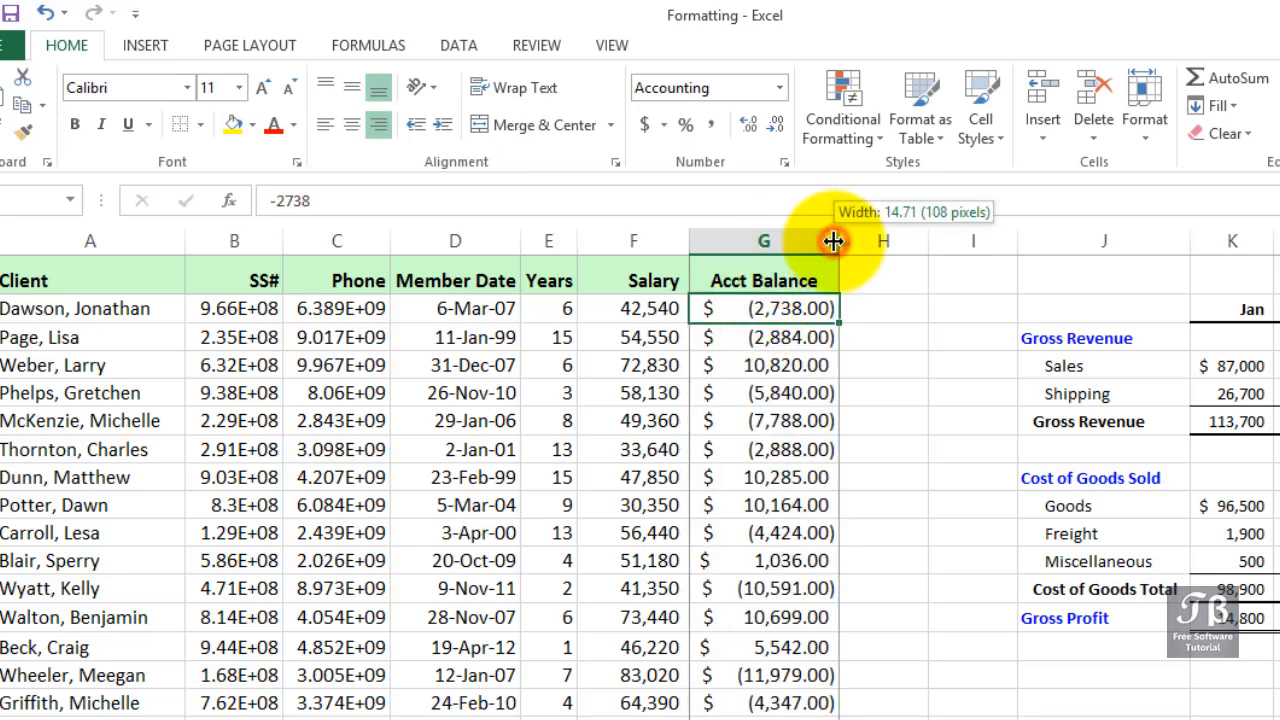
double_click(833, 241)
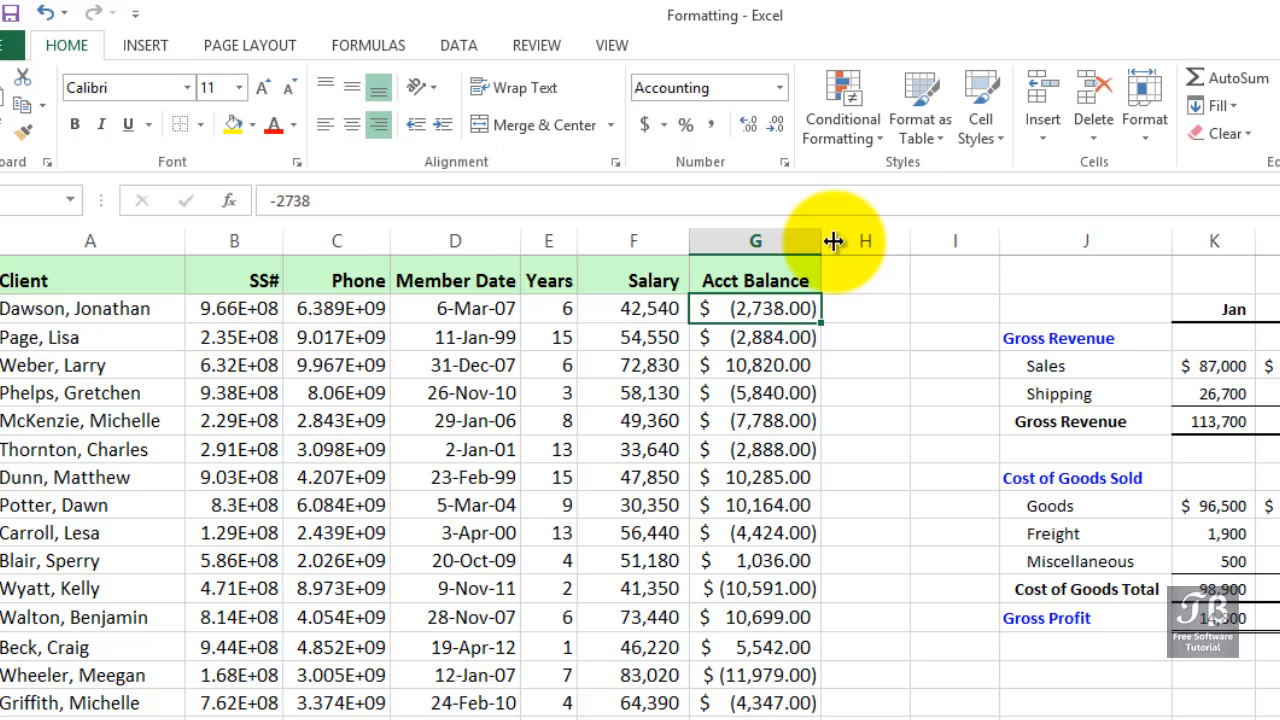
- AutoFit the SS# column width so the full numbers show
click(262, 309)
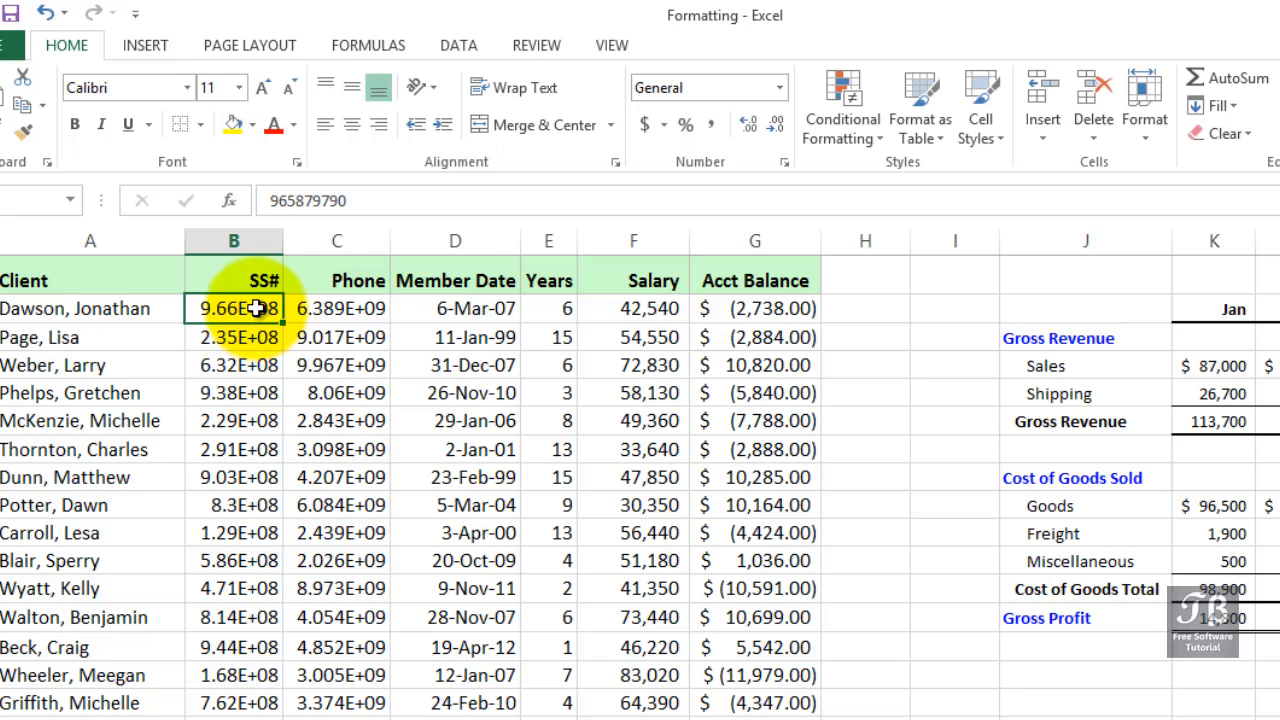
drag(284, 247, 284, 247)
double_click(284, 247)
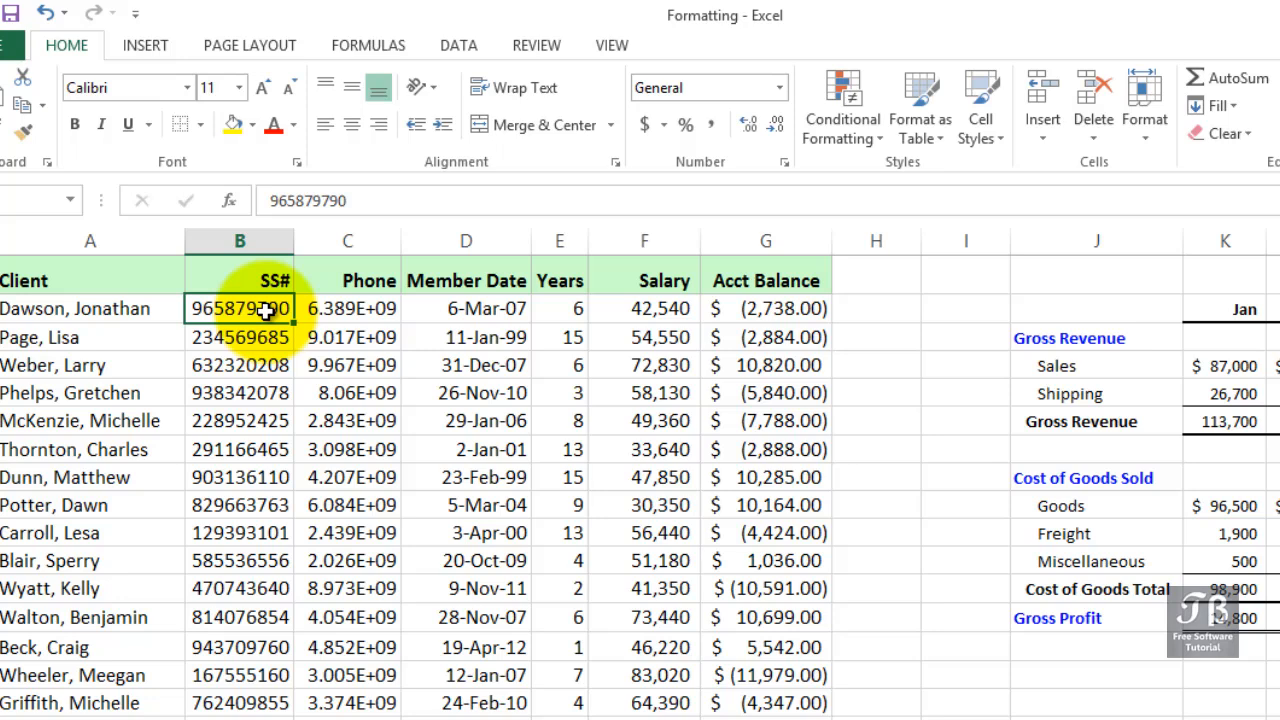
- Format the SS# column with the Special category's Social Security Number type
click(259, 241)
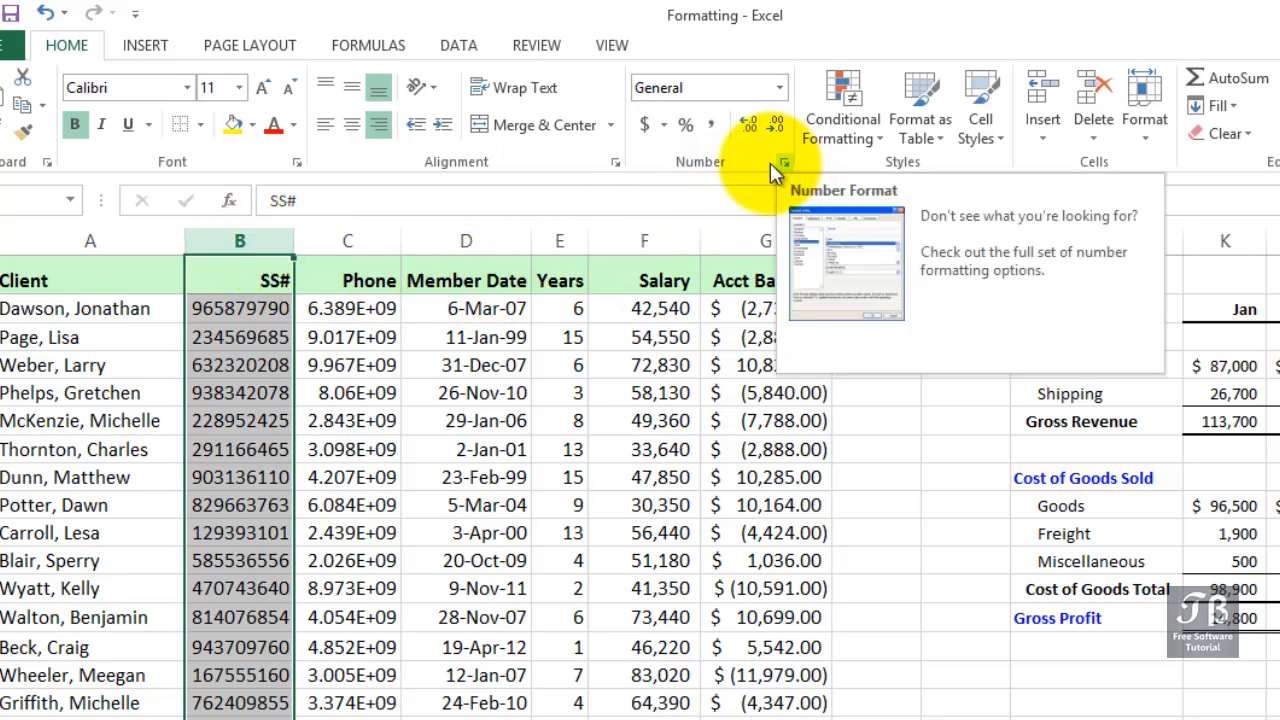
right_click(260, 245)
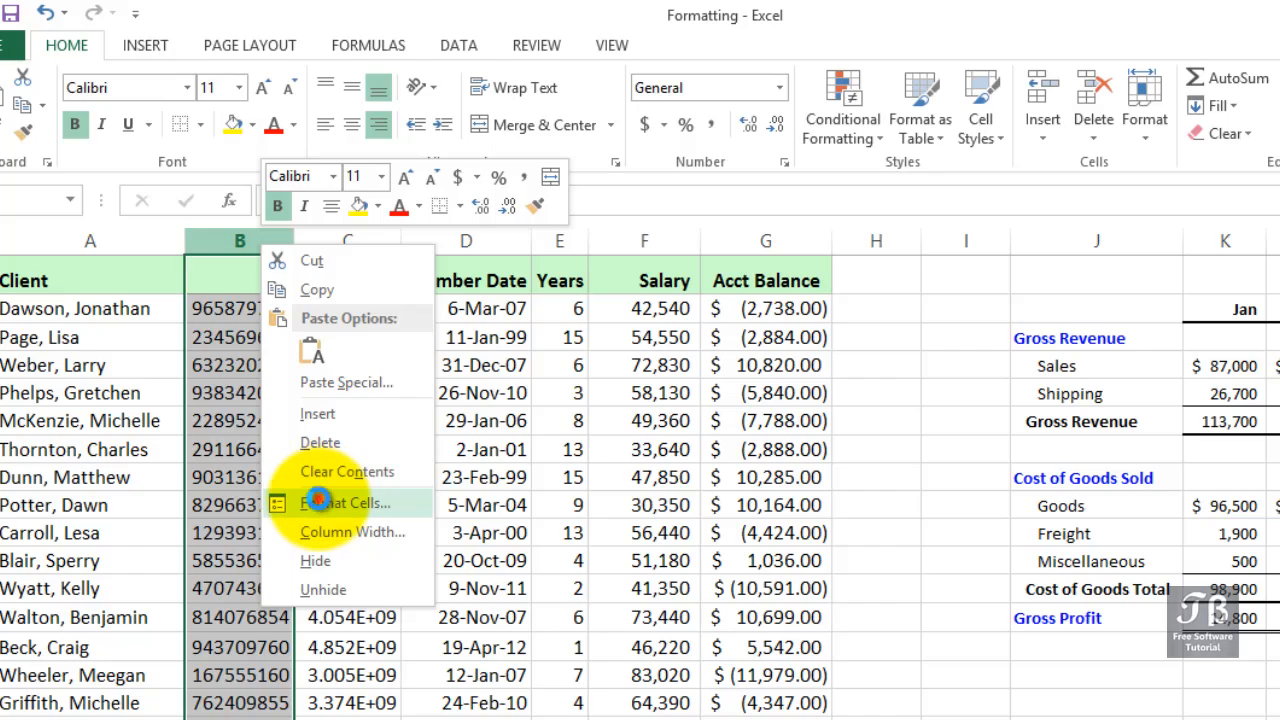
click(318, 499)
drag(246, 218, 660, 216)
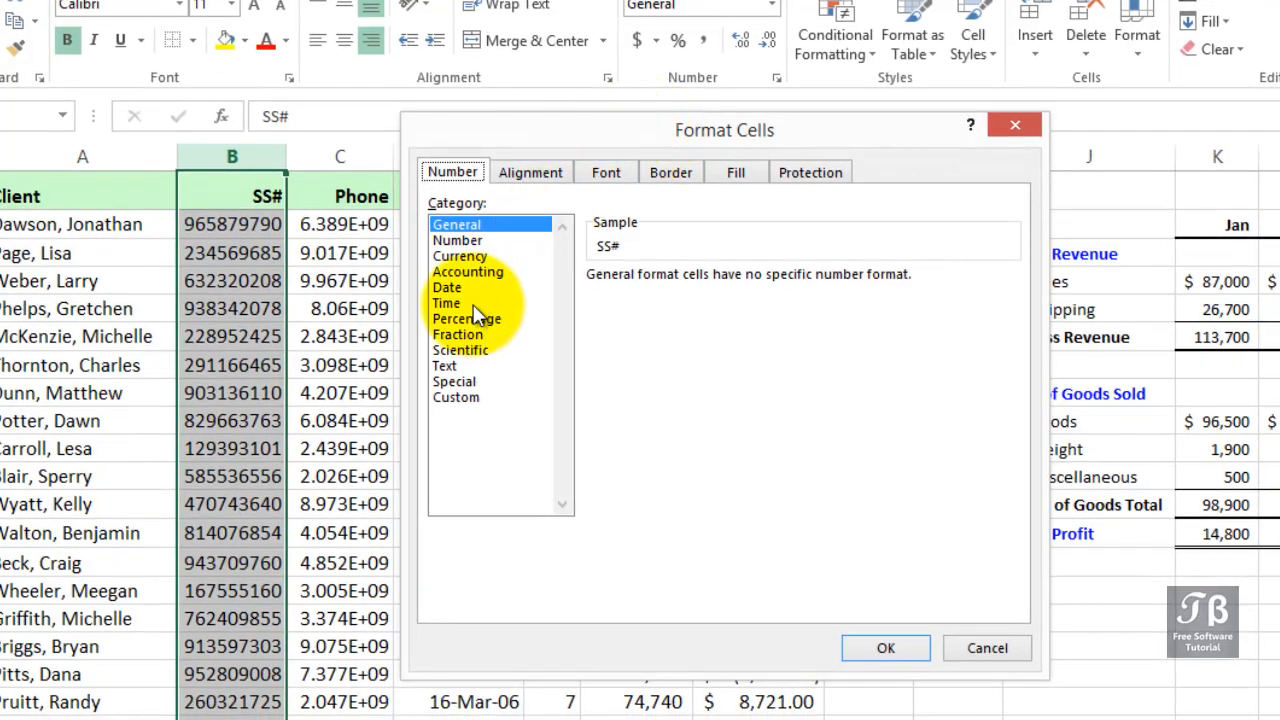
click(452, 381)
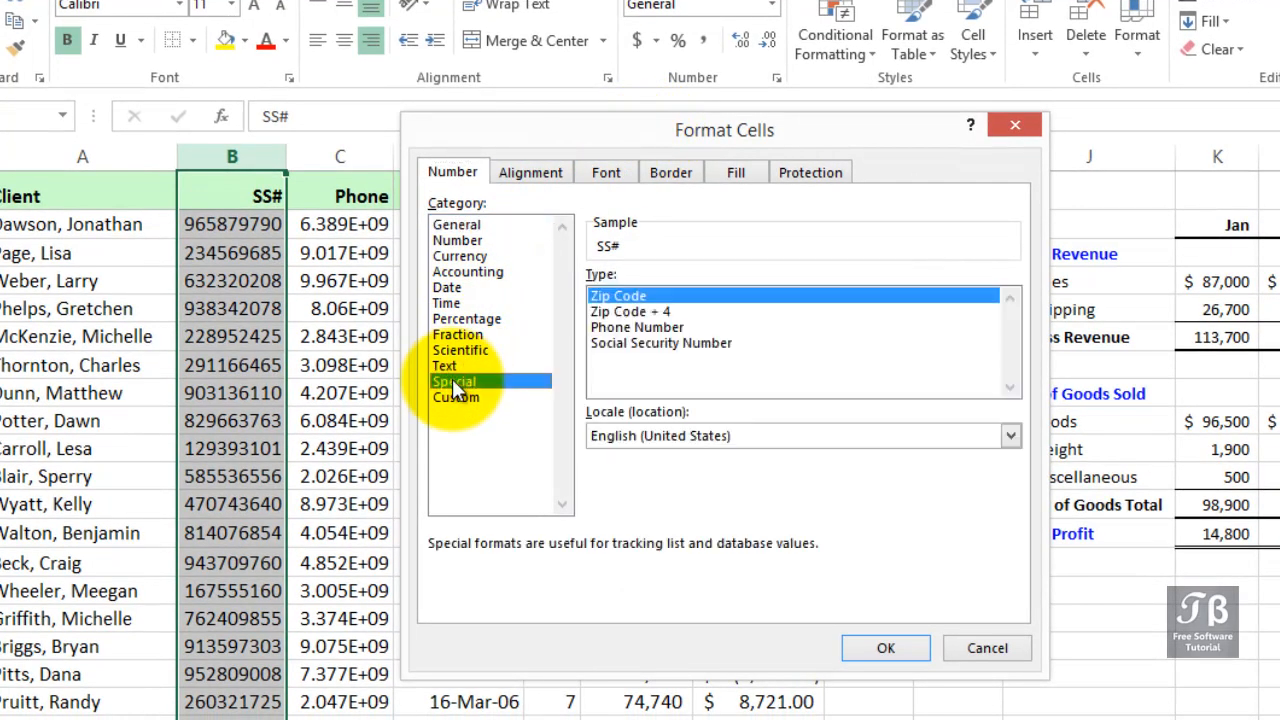
click(626, 342)
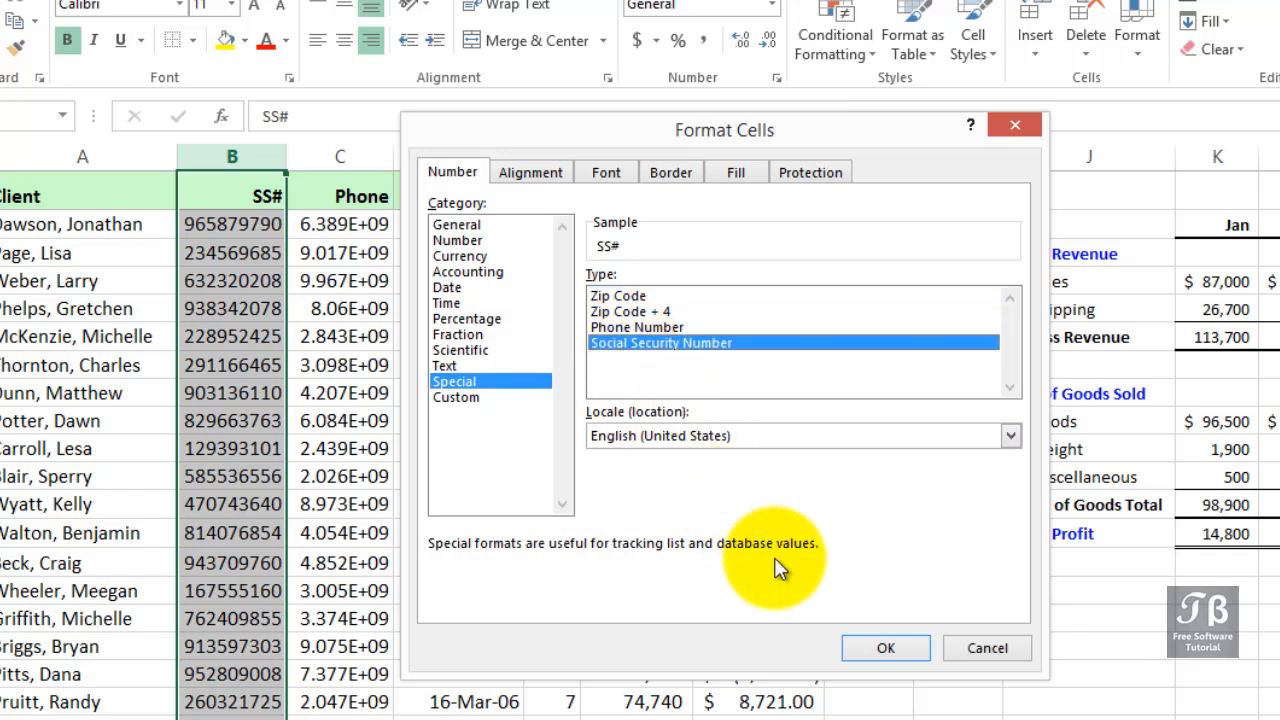
click(876, 647)
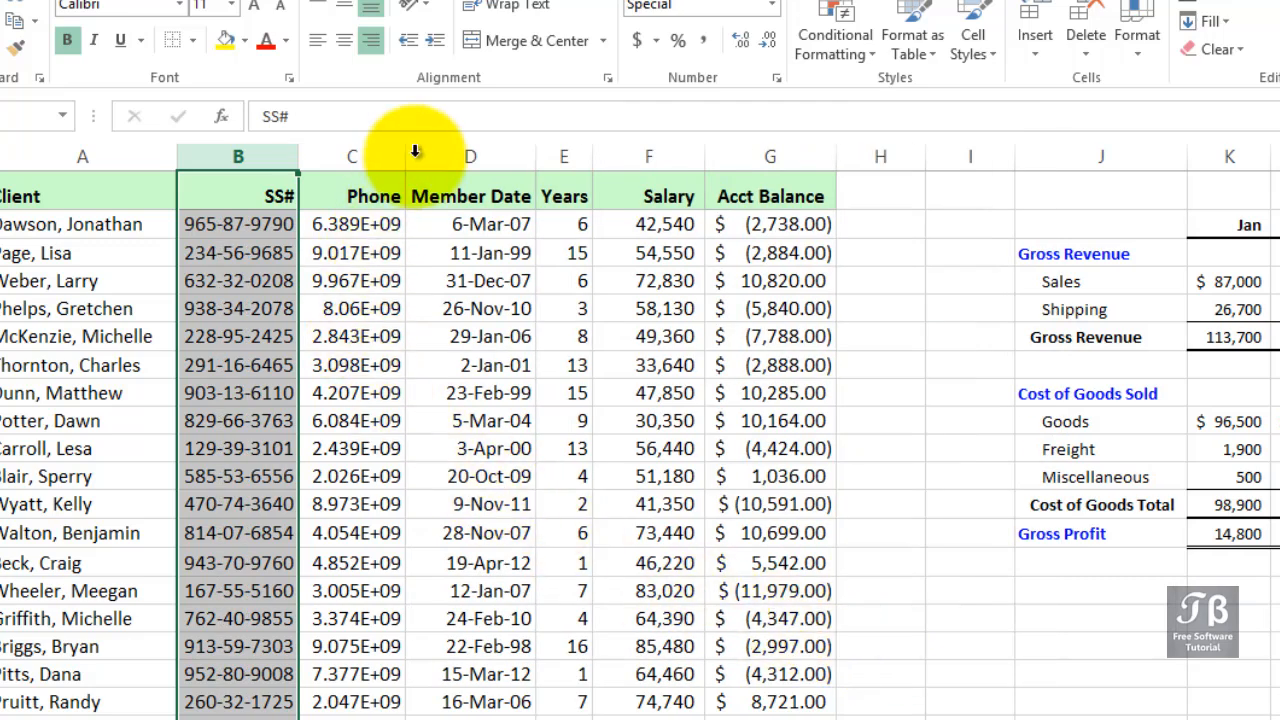
- Open an SS# cell for editing to inspect its underlying stored value
click(228, 255)
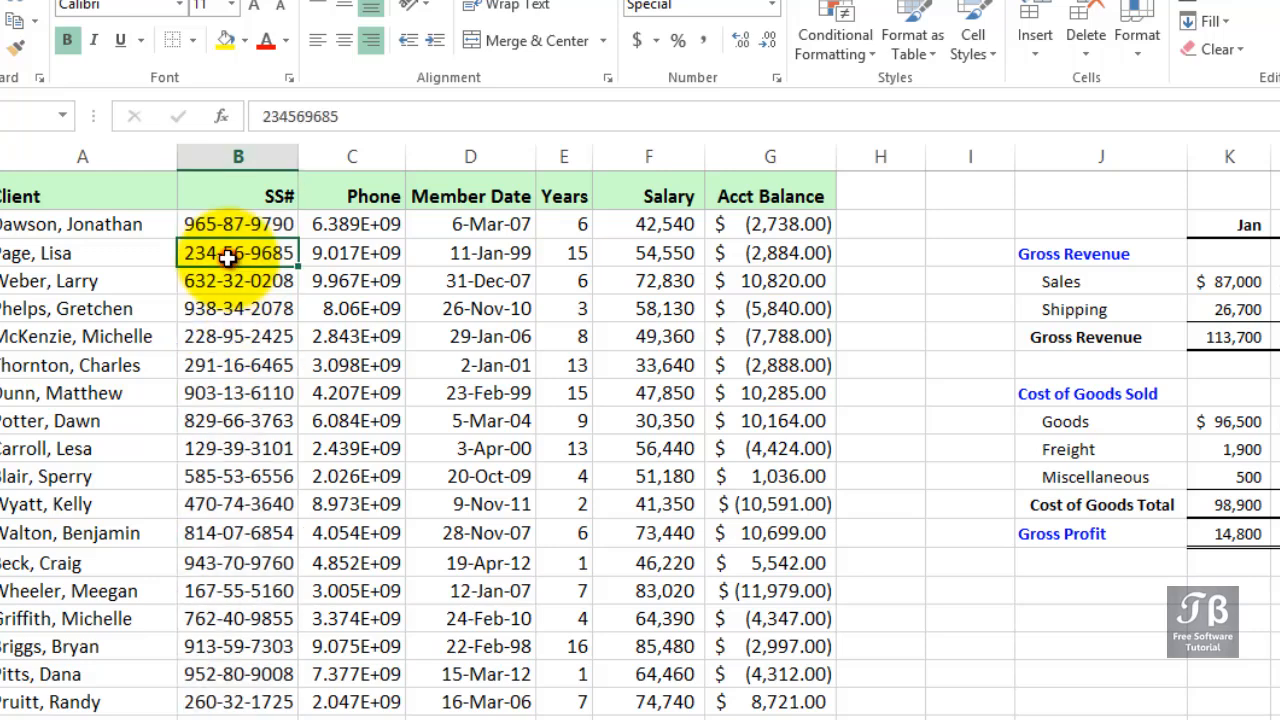
double_click(228, 256)
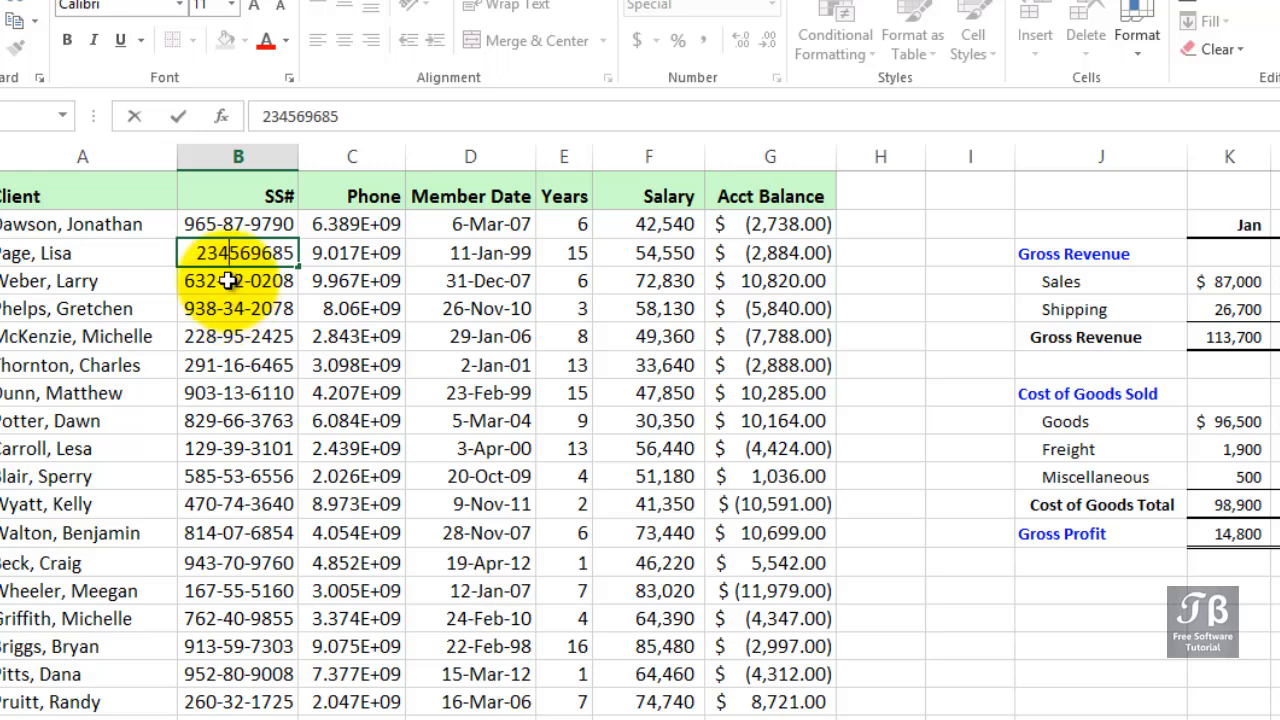
click(228, 281)
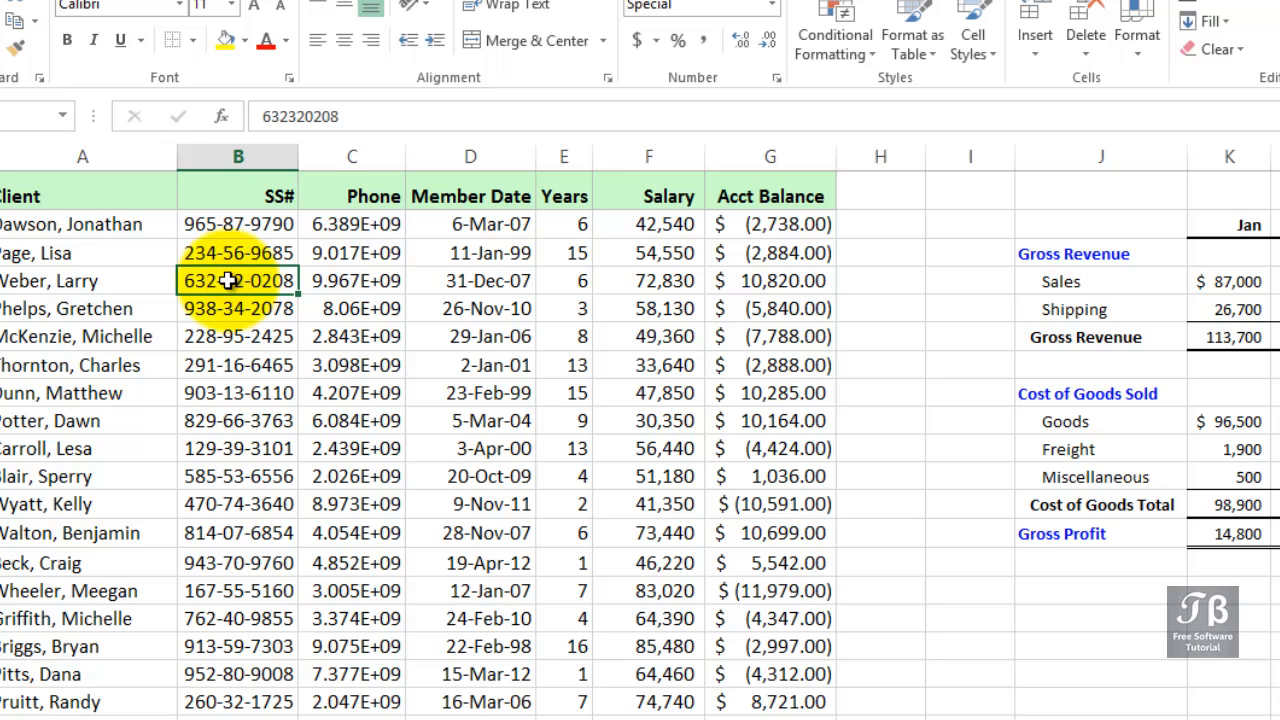
- Widen the Phone column so the full phone numbers show
drag(406, 155, 417, 154)
click(233, 229)
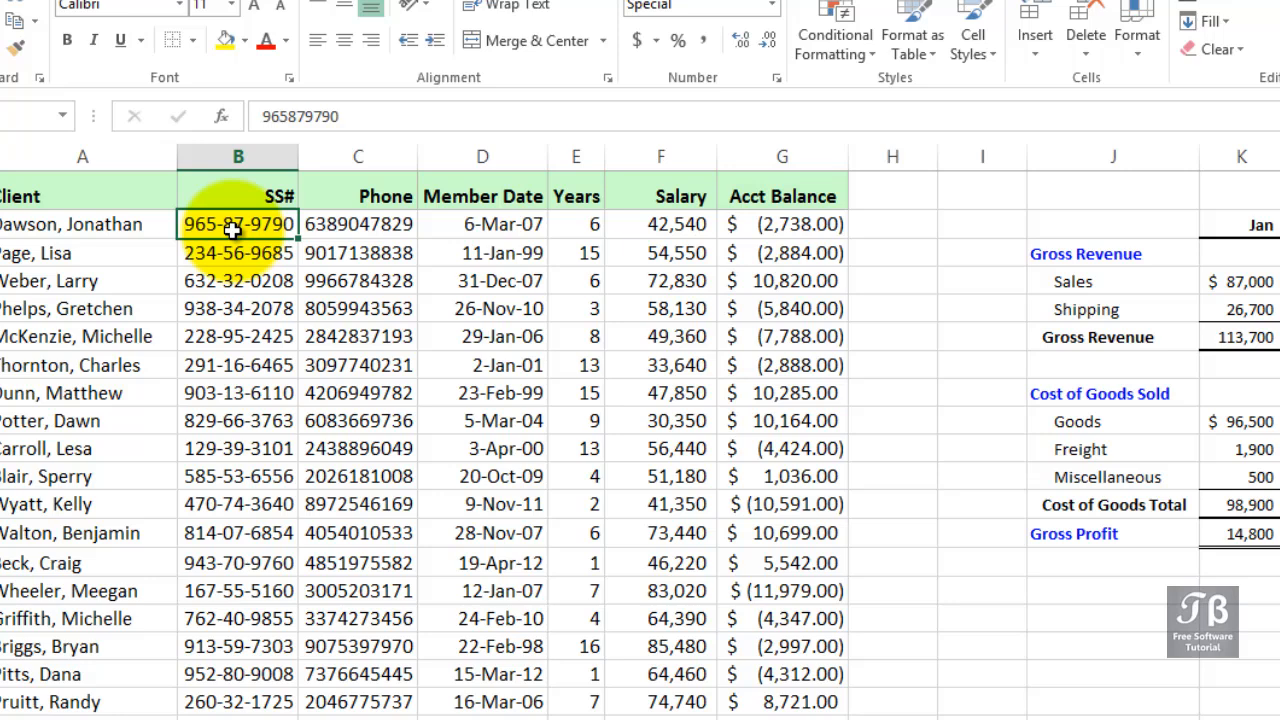
click(362, 228)
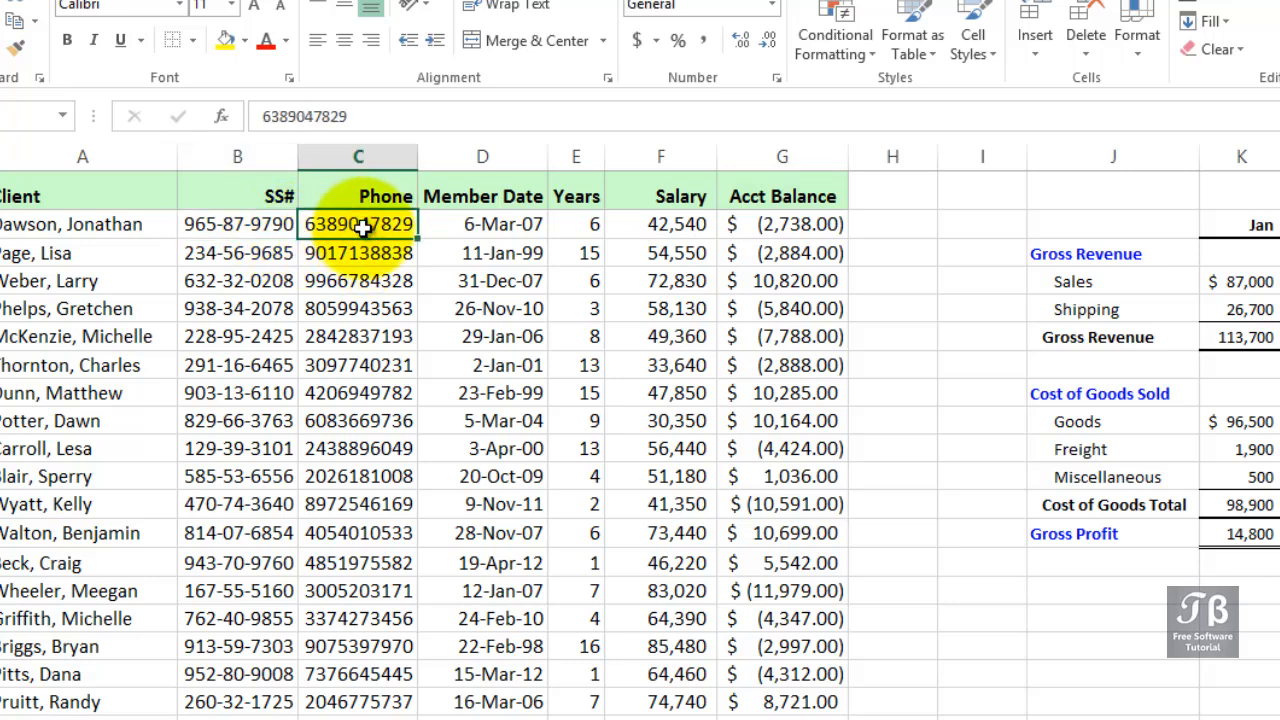
- Format the Phone column with the Special category's Phone Number type
click(367, 157)
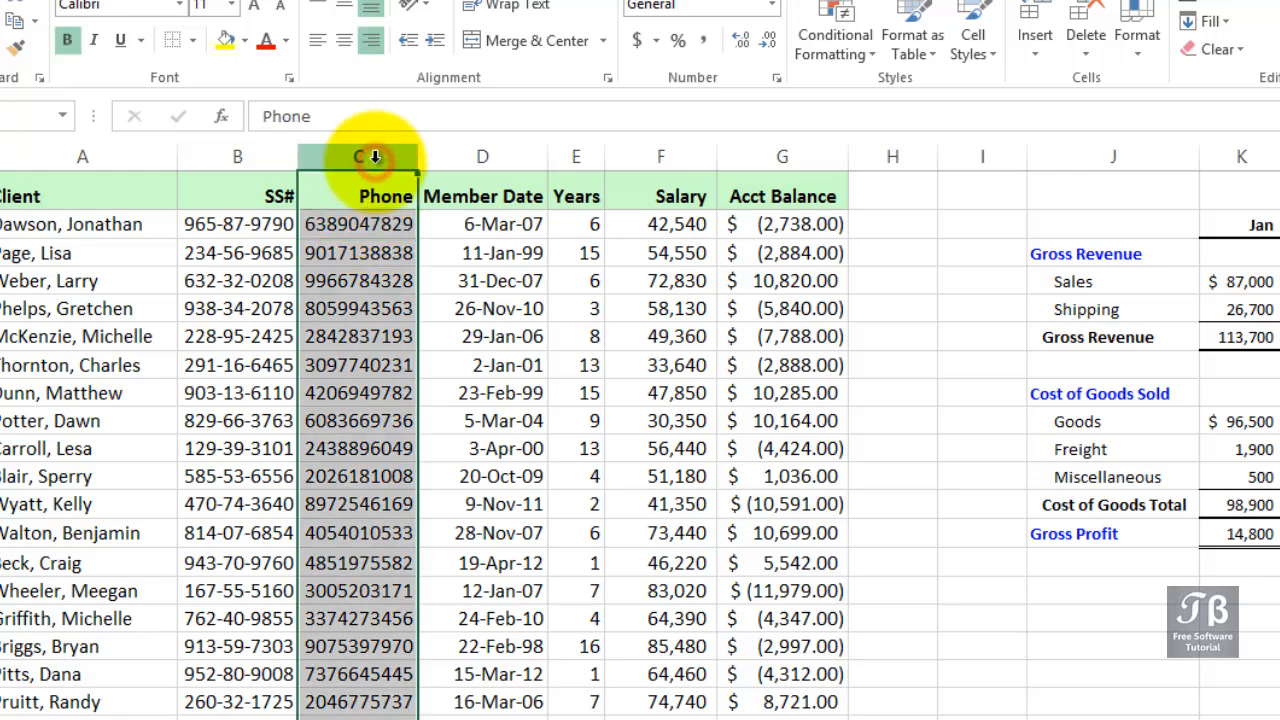
right_click(376, 160)
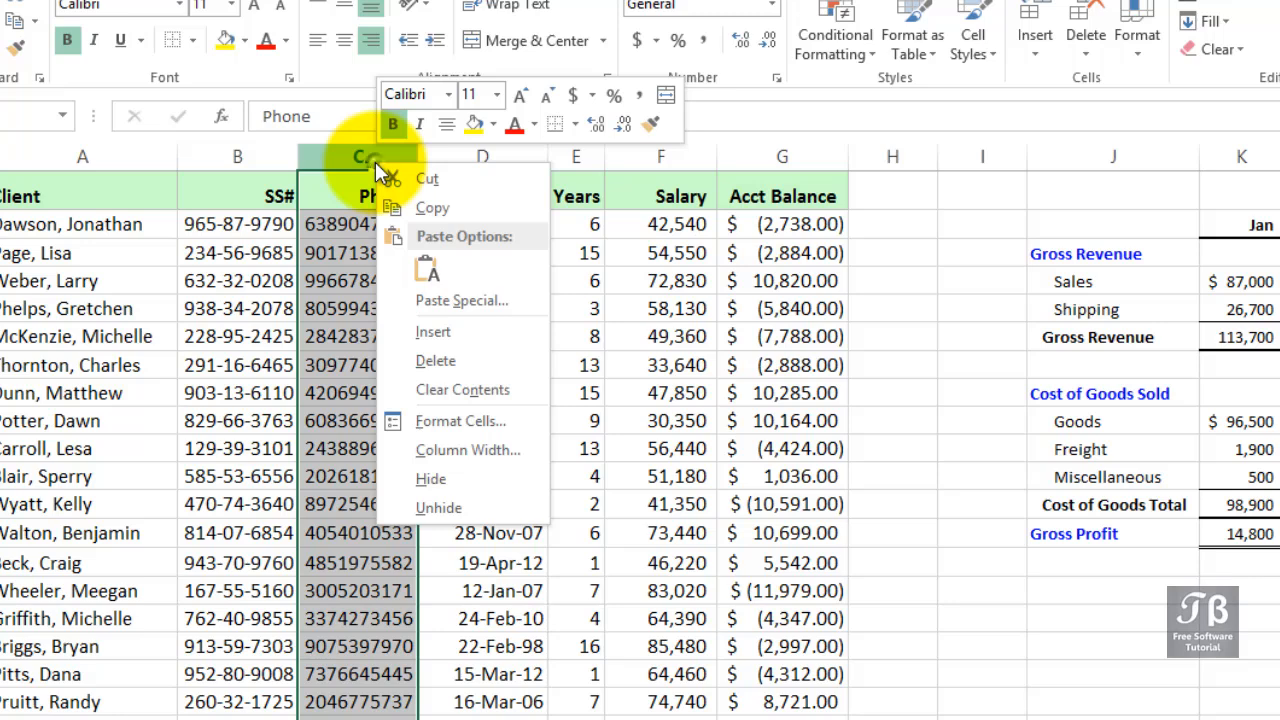
right_click(375, 162)
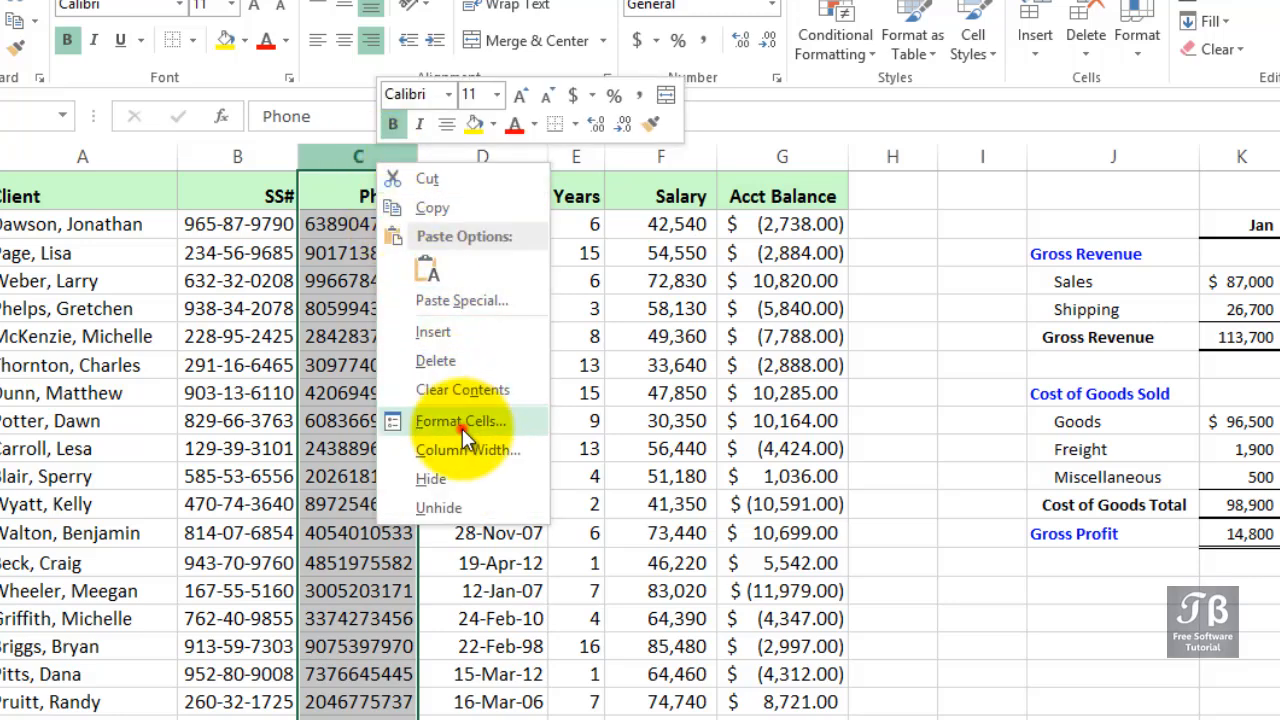
click(462, 421)
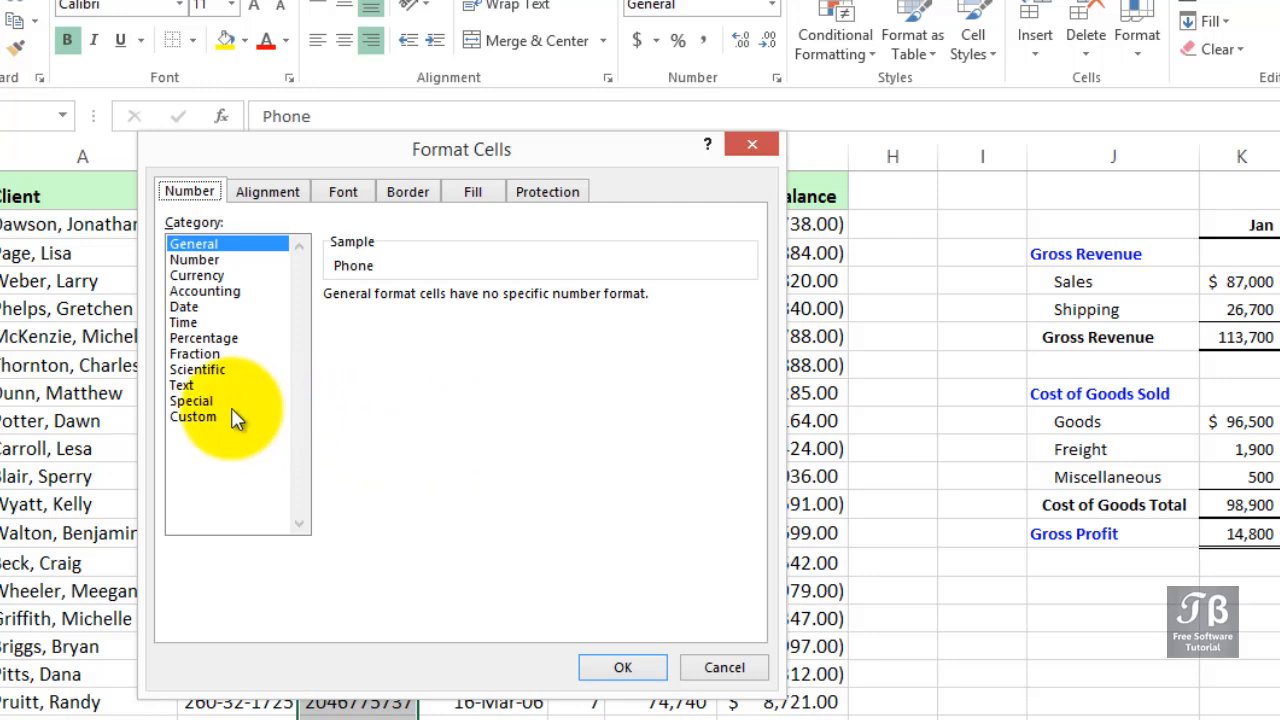
click(191, 401)
click(324, 150)
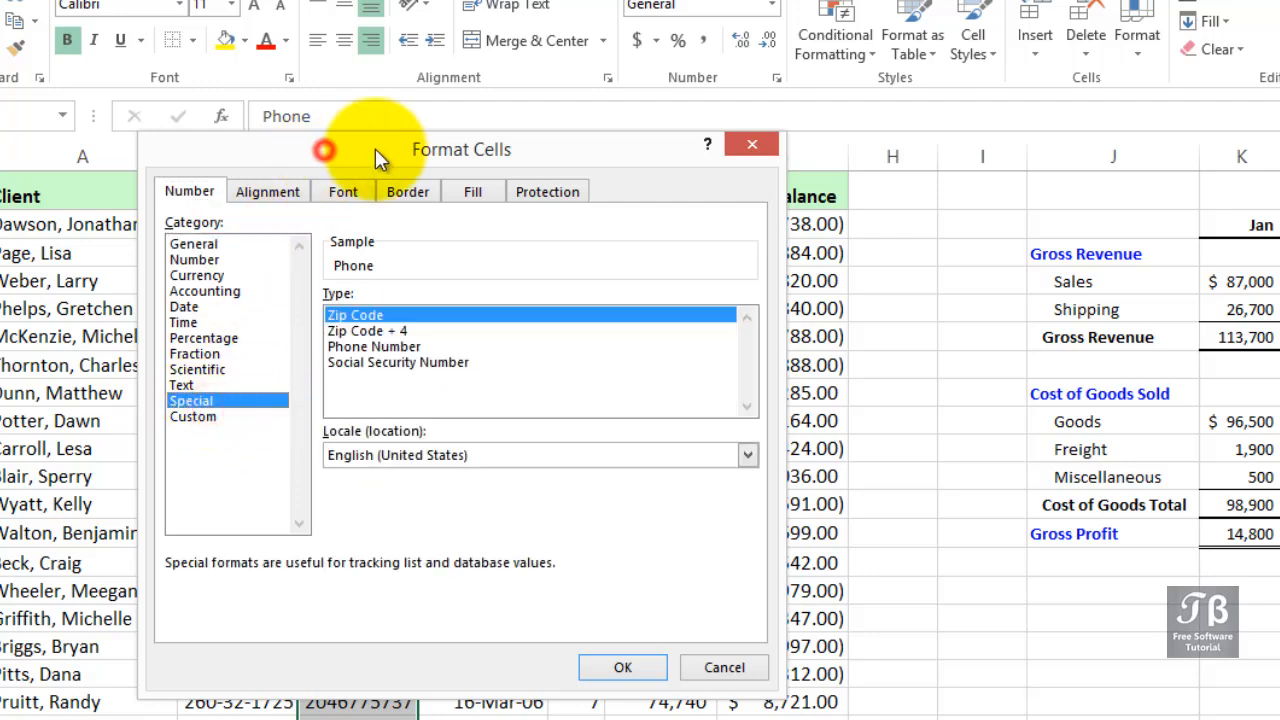
drag(378, 158, 850, 125)
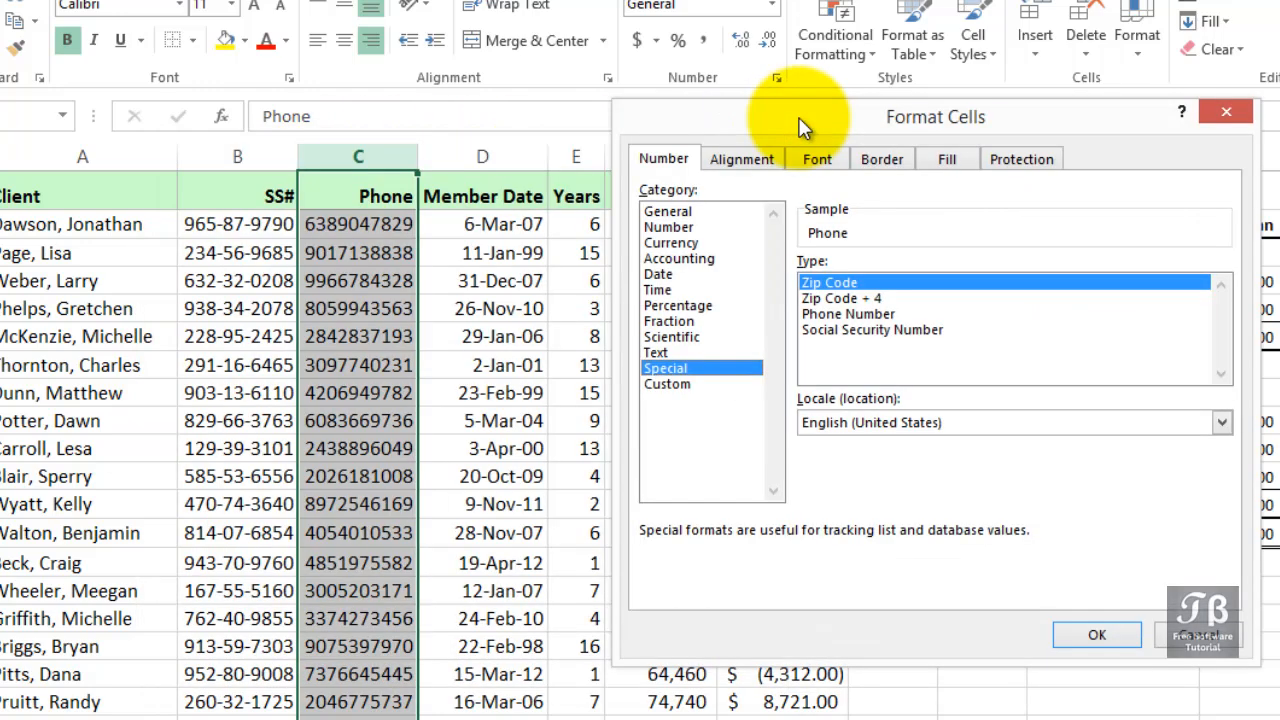
click(847, 315)
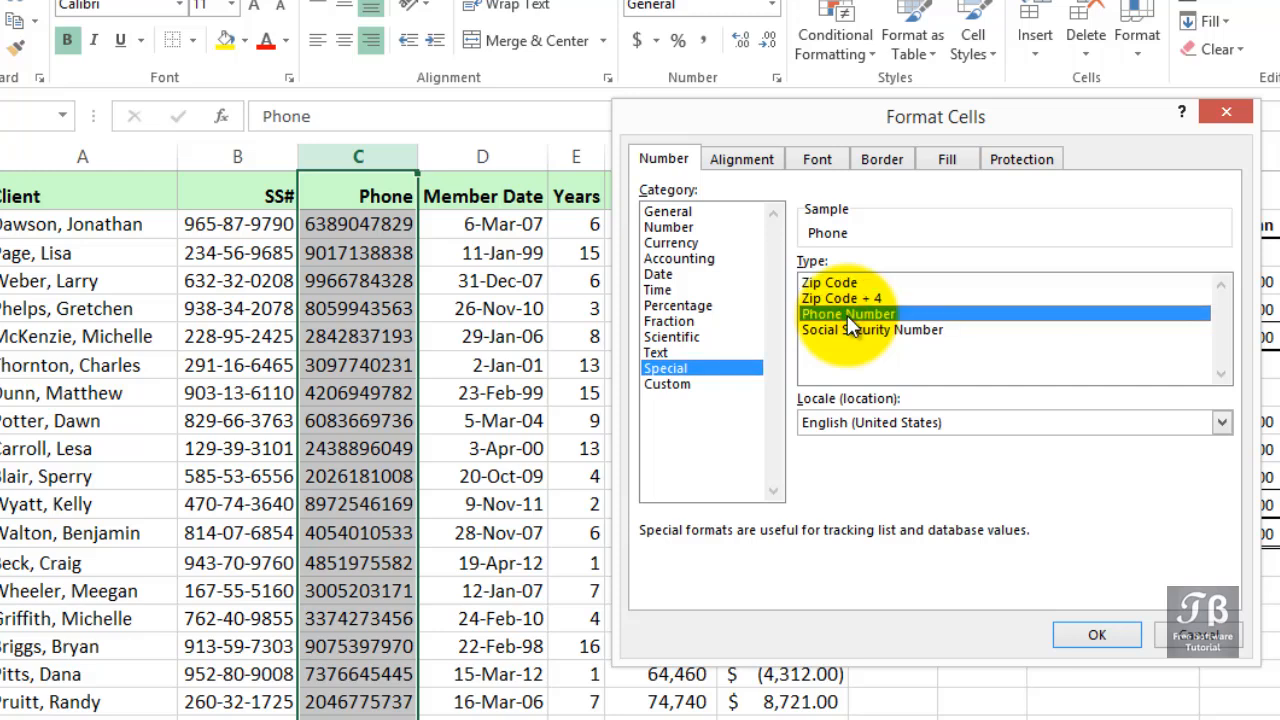
click(1070, 632)
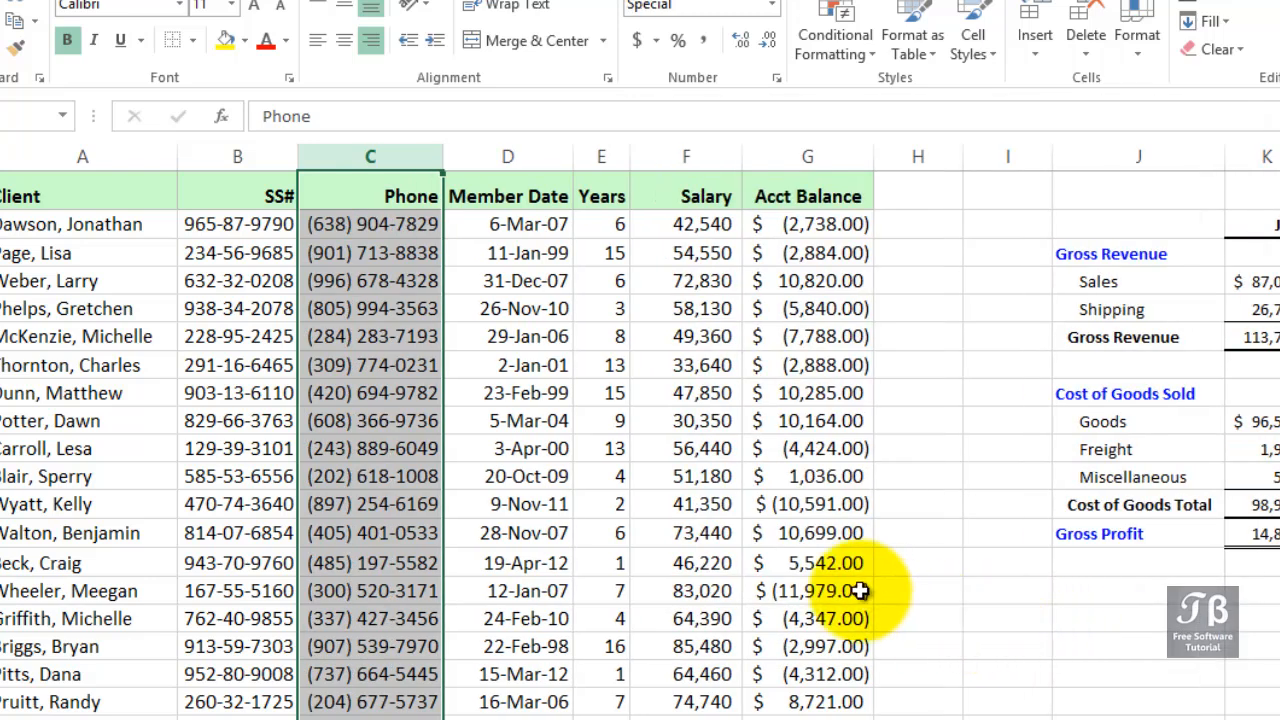
- Edit the third client's phone number, replacing one digit with 7
click(376, 284)
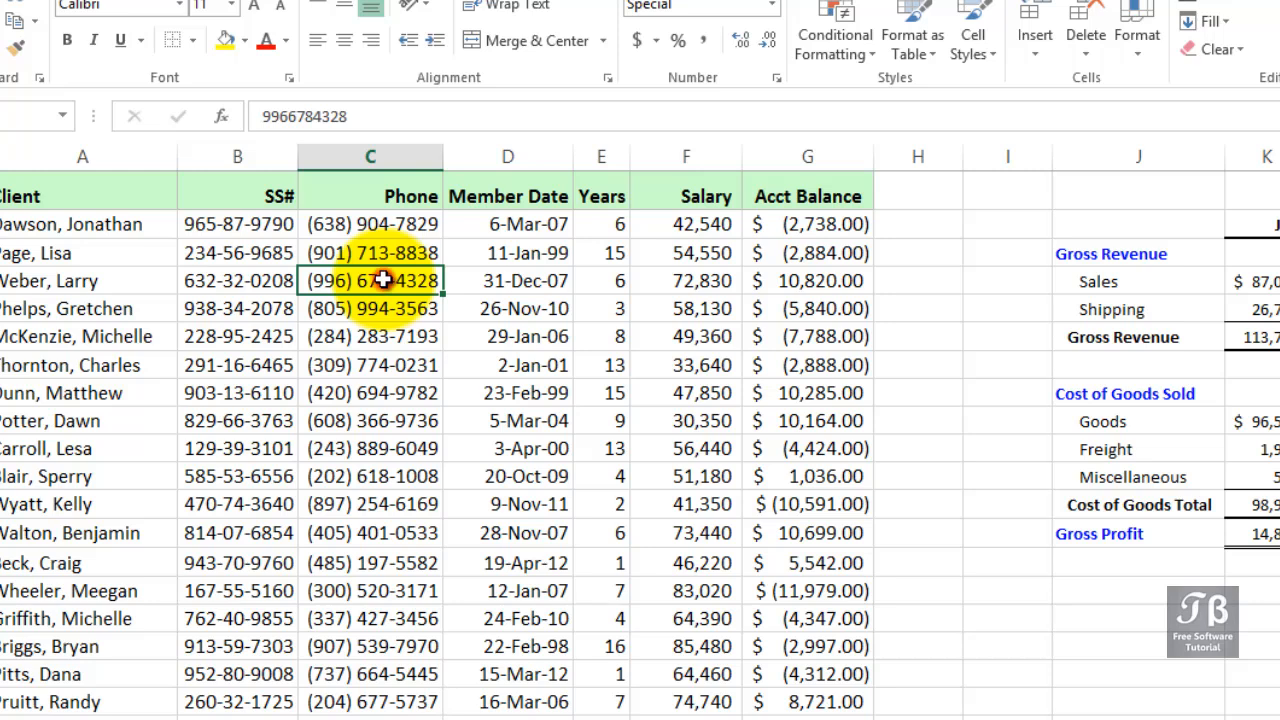
double_click(384, 281)
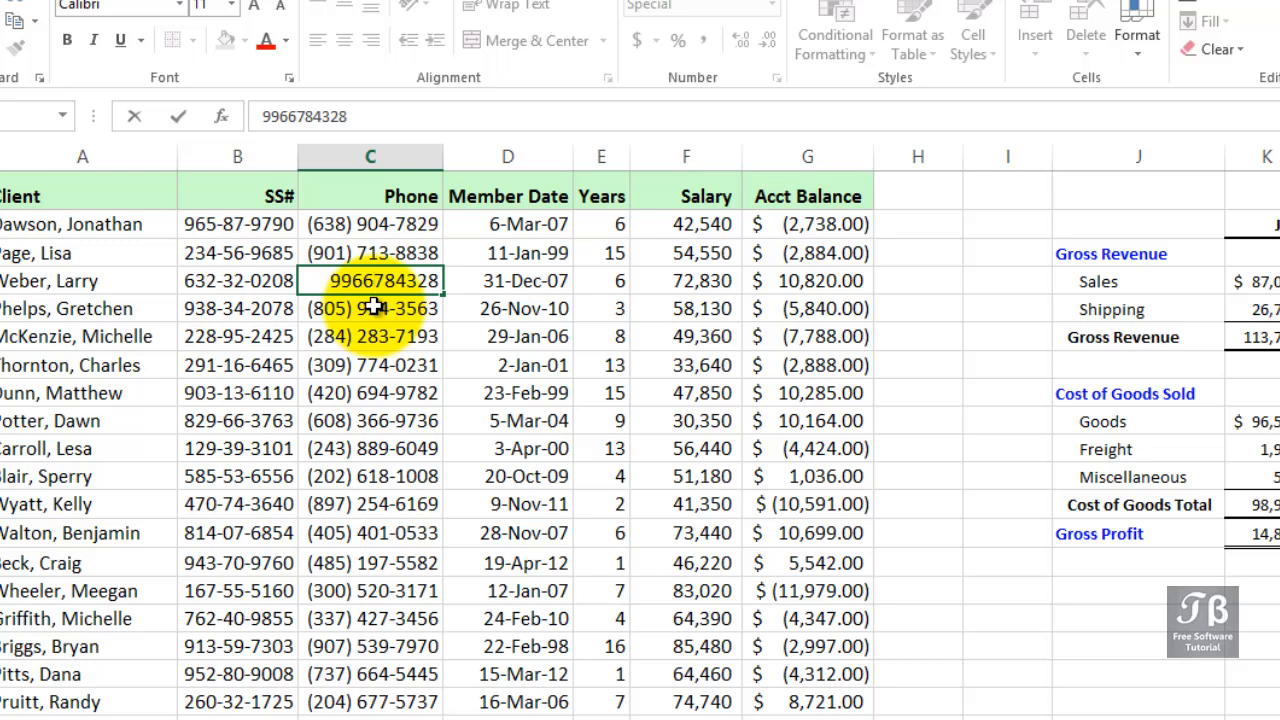
key(BackSpace)
text(7)
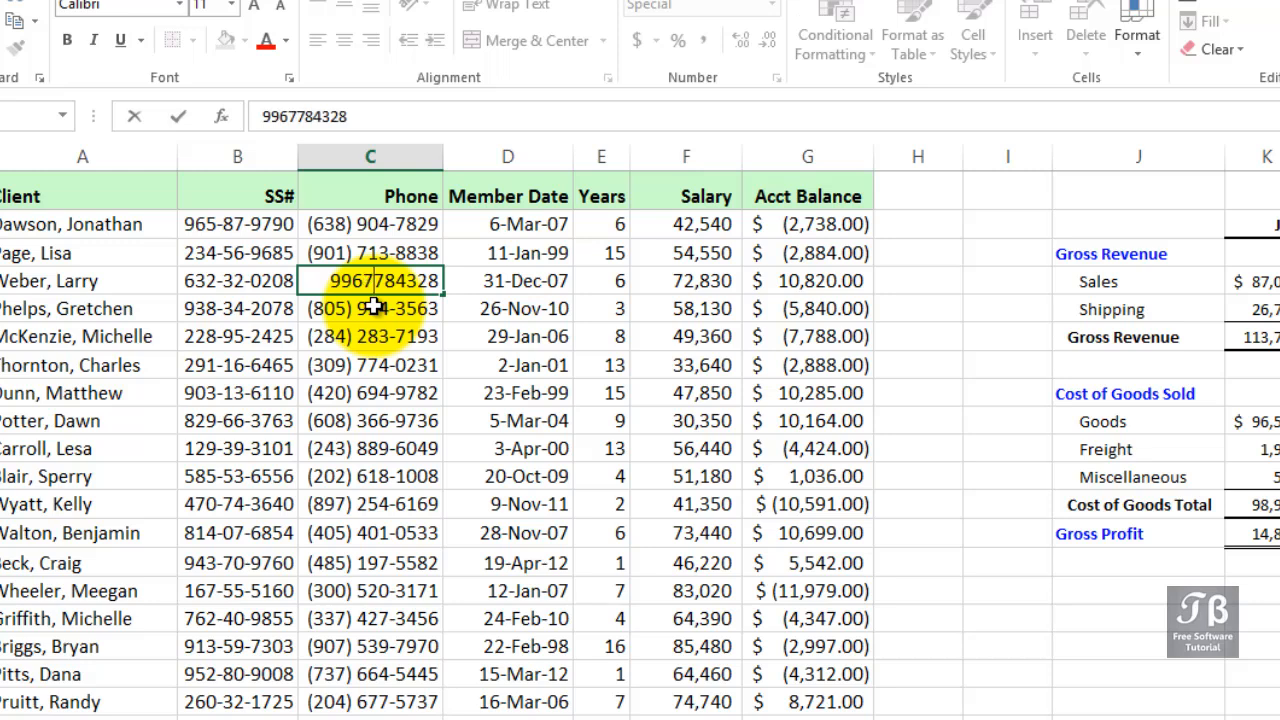
key(Return)
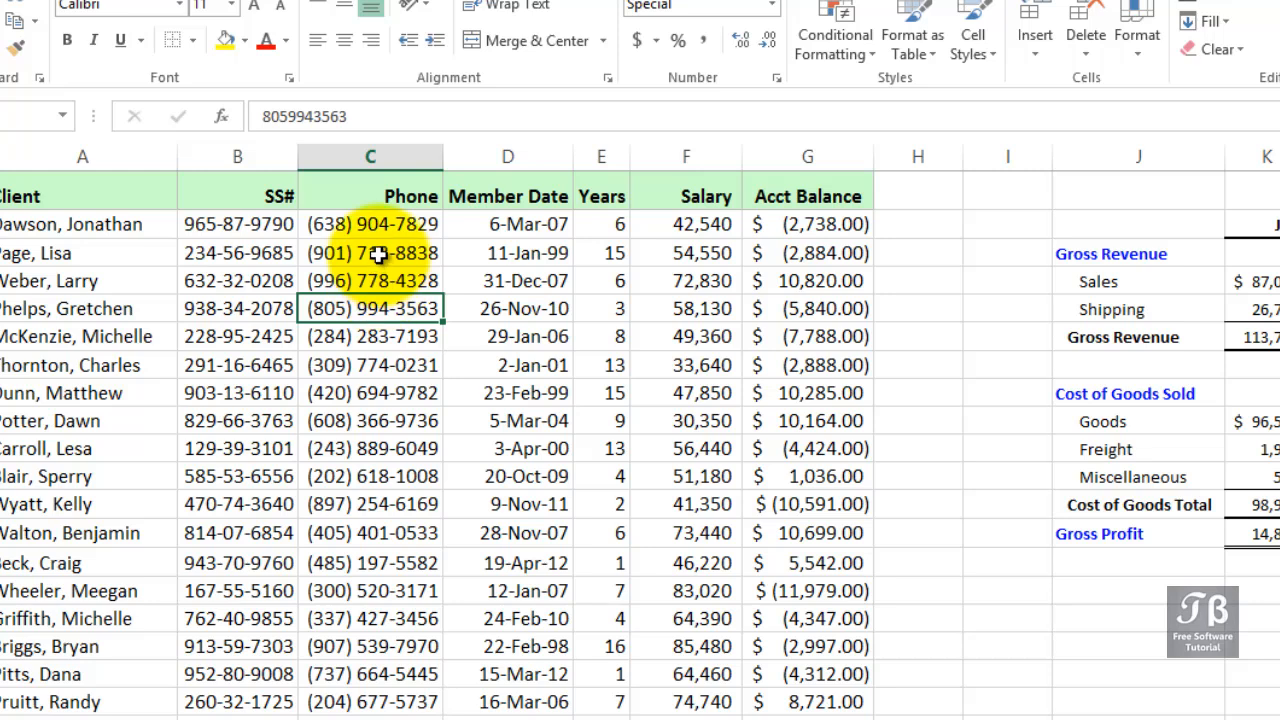
drag(372, 226, 371, 309)
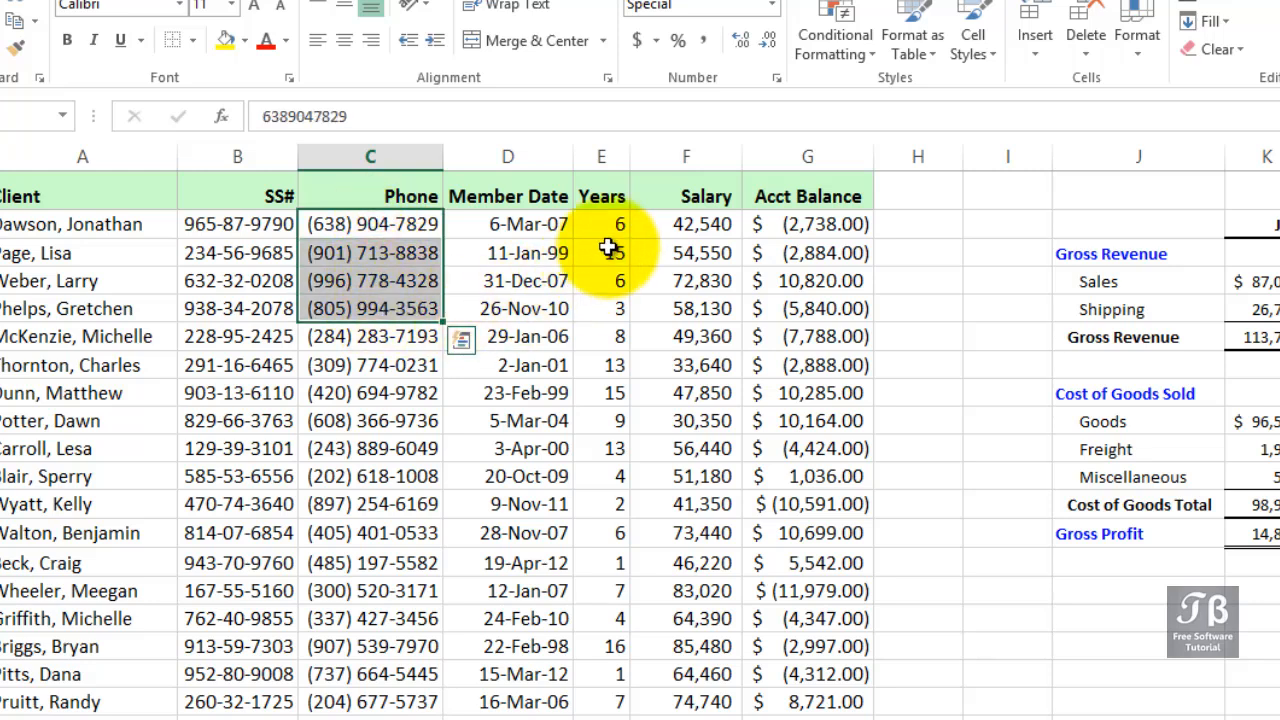
drag(666, 217, 690, 533)
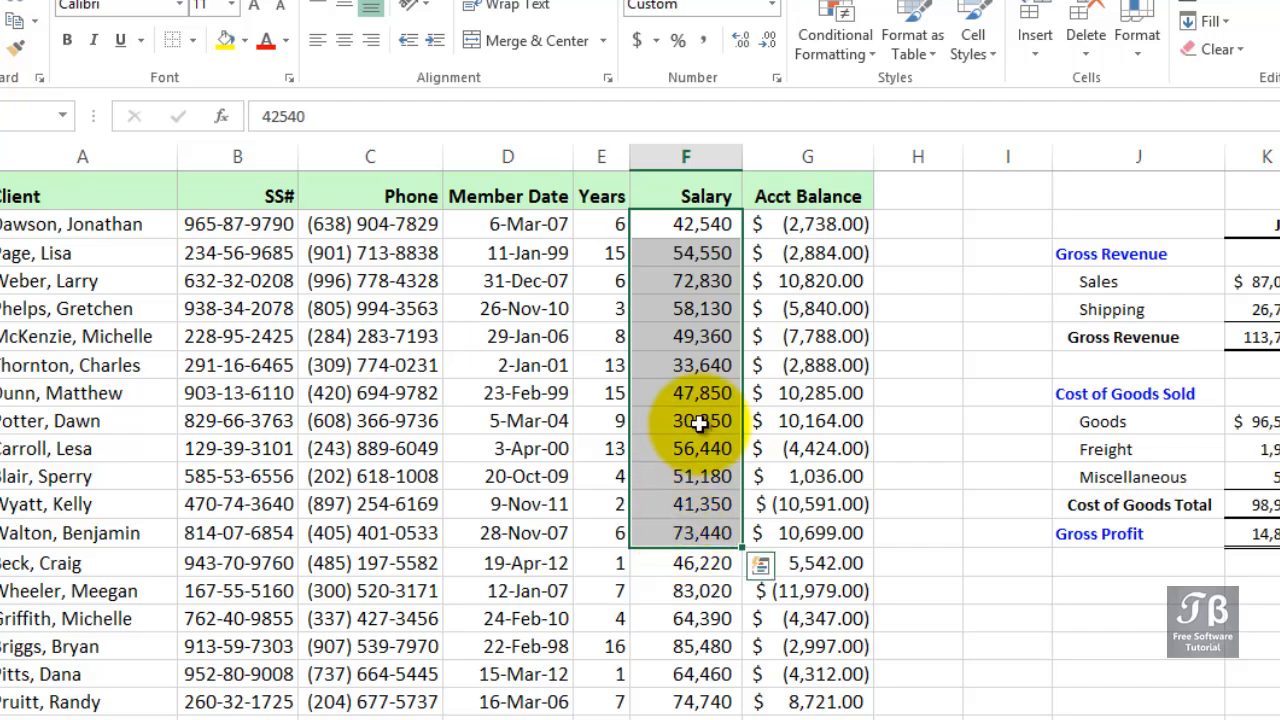
click(771, 148)
click(720, 150)
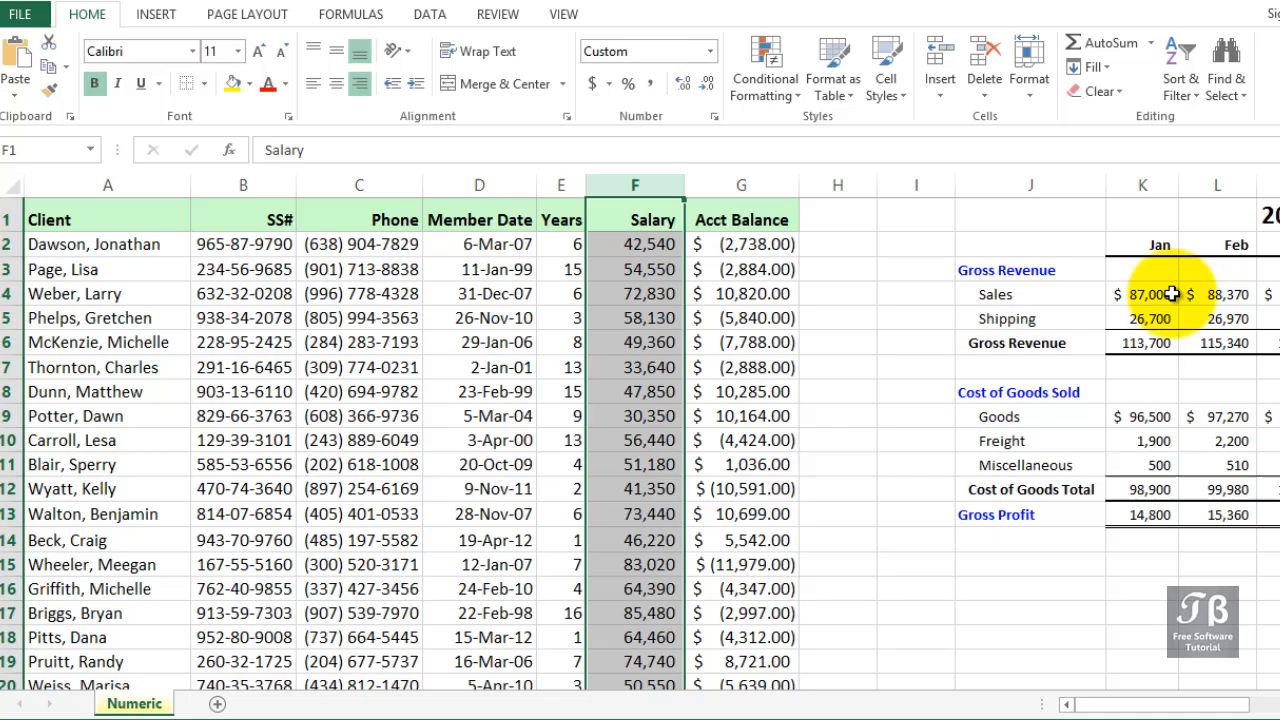
- Scroll to and examine the number formats in the 2014 Budget Projections table
click(1172, 294)
click(1190, 293)
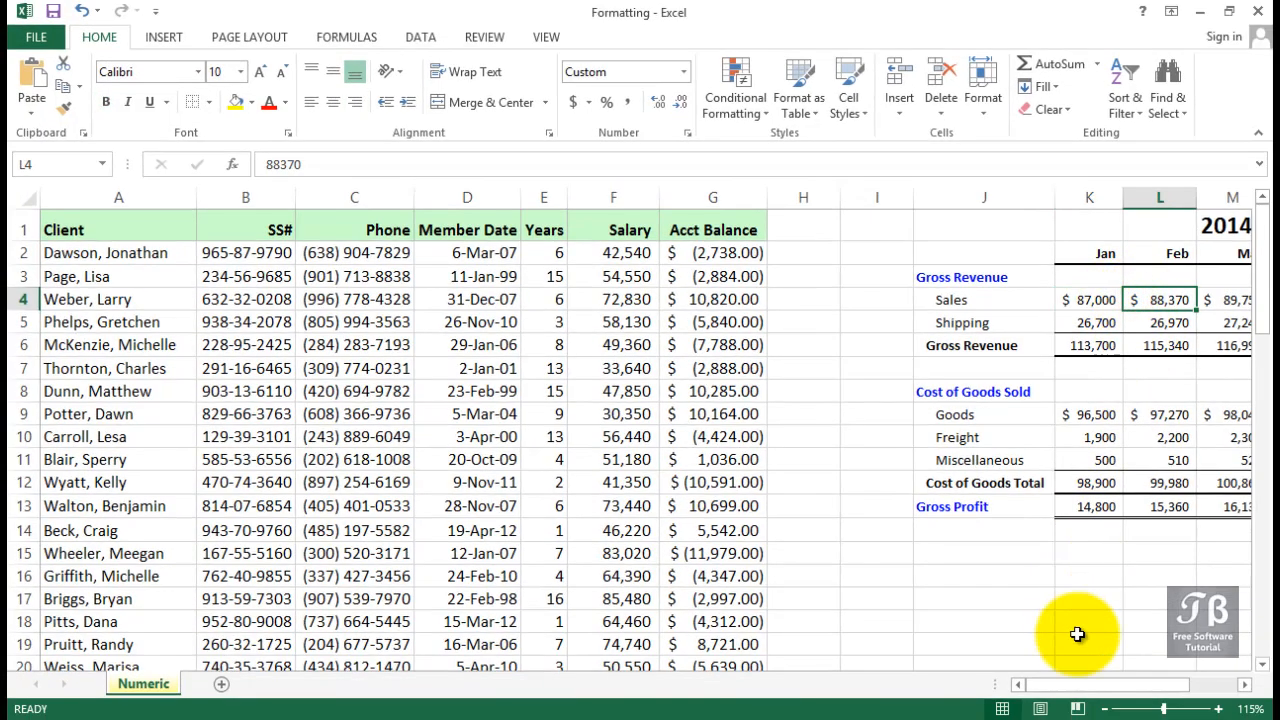
drag(1087, 695, 1140, 694)
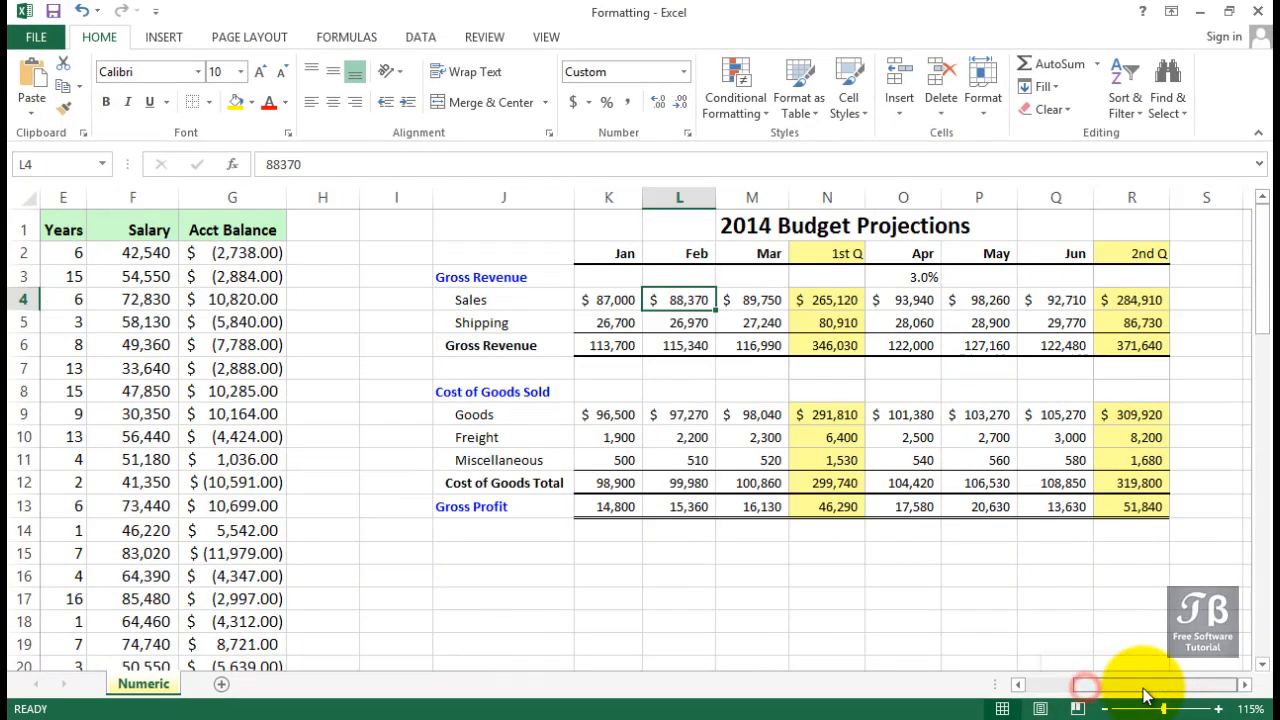
click(619, 301)
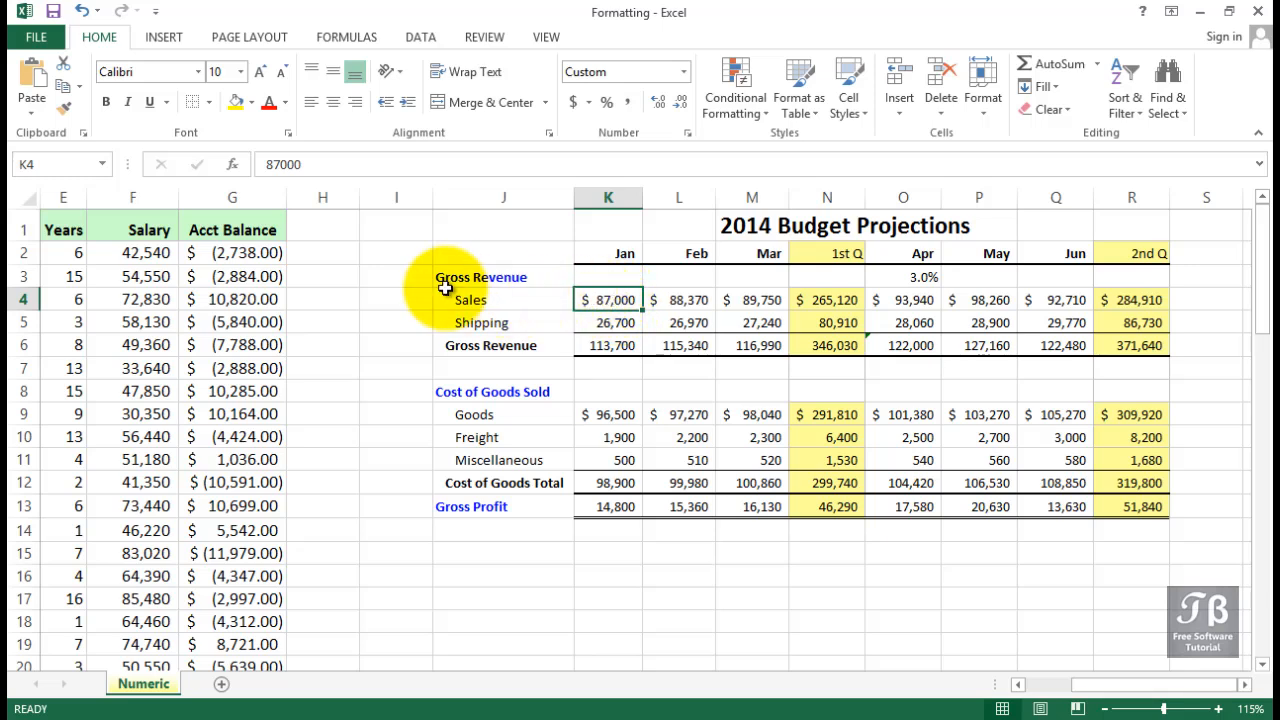
drag(232, 253, 232, 276)
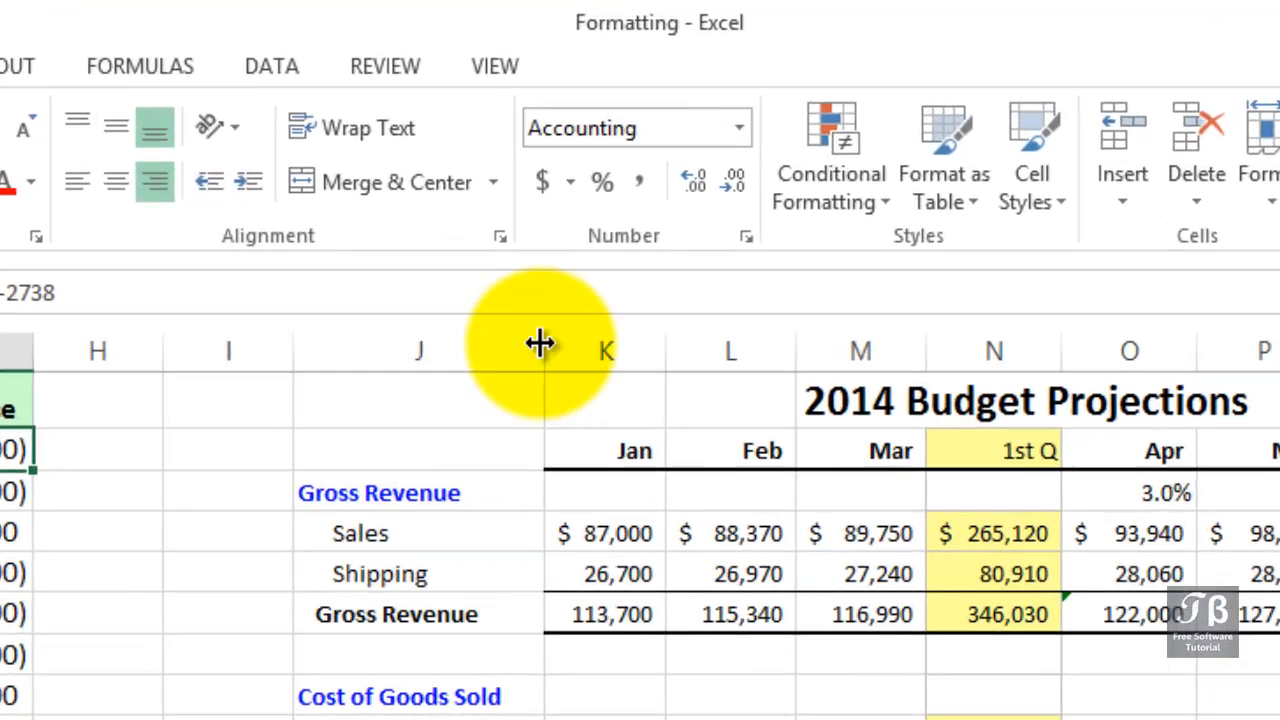